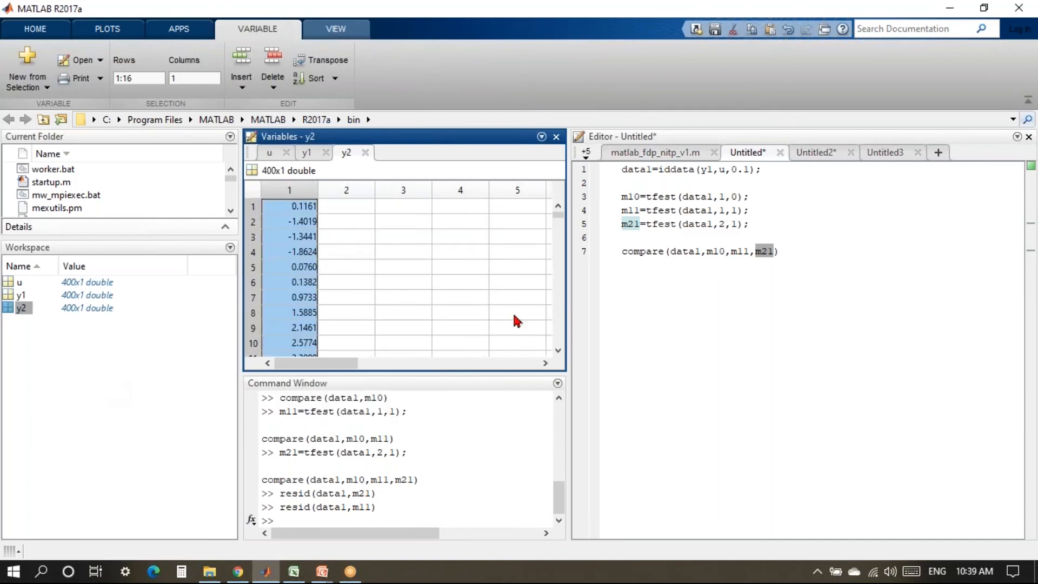
Step: Bring up the empty Untitled2 script and consult the DC motor angular velocity example slide in the presentation
{"action": "left_click", "coordinate": [819, 153]}
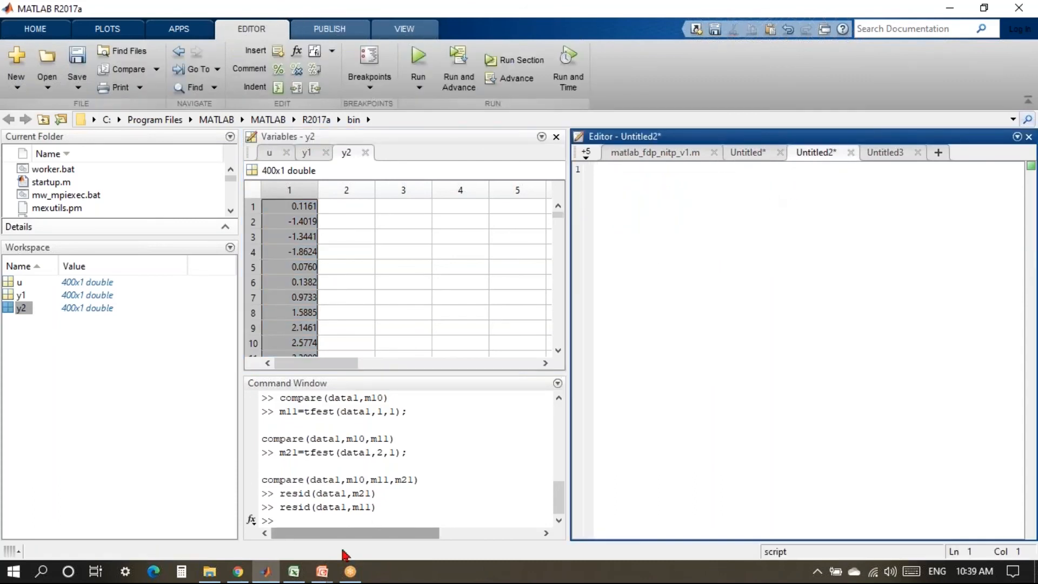
{"action": "left_click", "coordinate": [322, 572]}
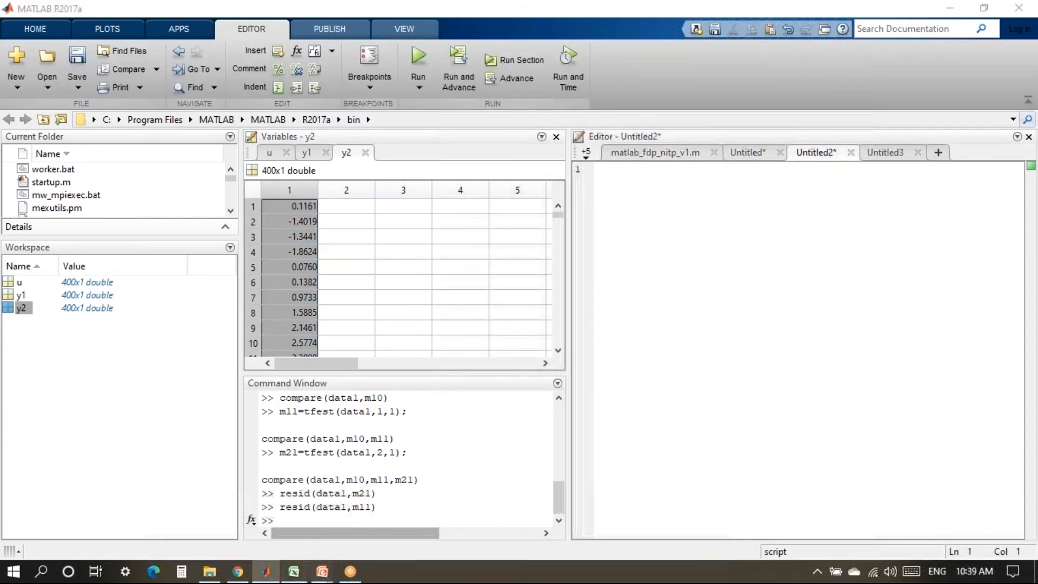
{"action": "left_click", "coordinate": [294, 572]}
{"action": "key", "text": "alt+Tab"}
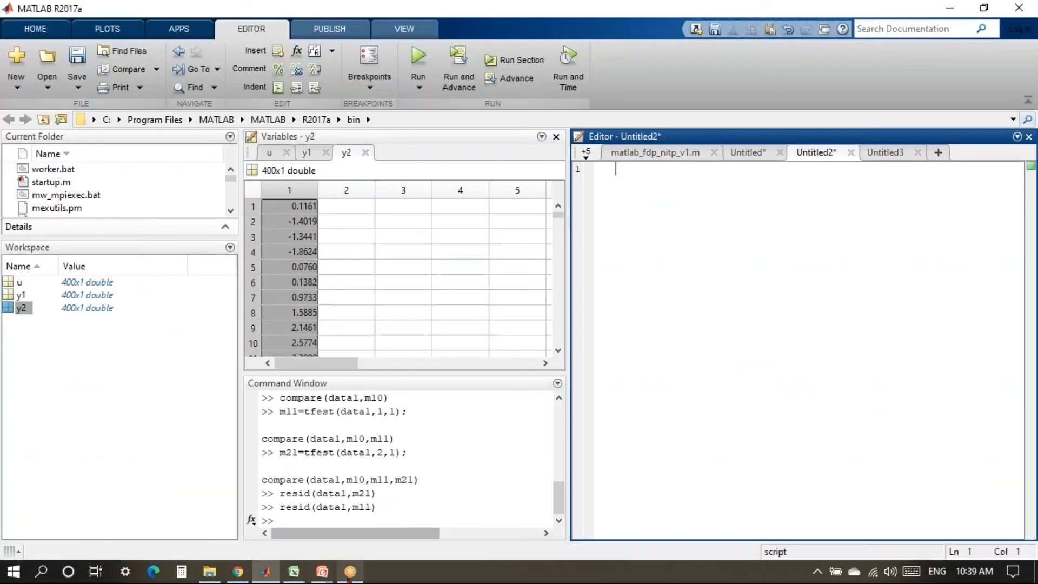
{"action": "left_click", "coordinate": [323, 572]}
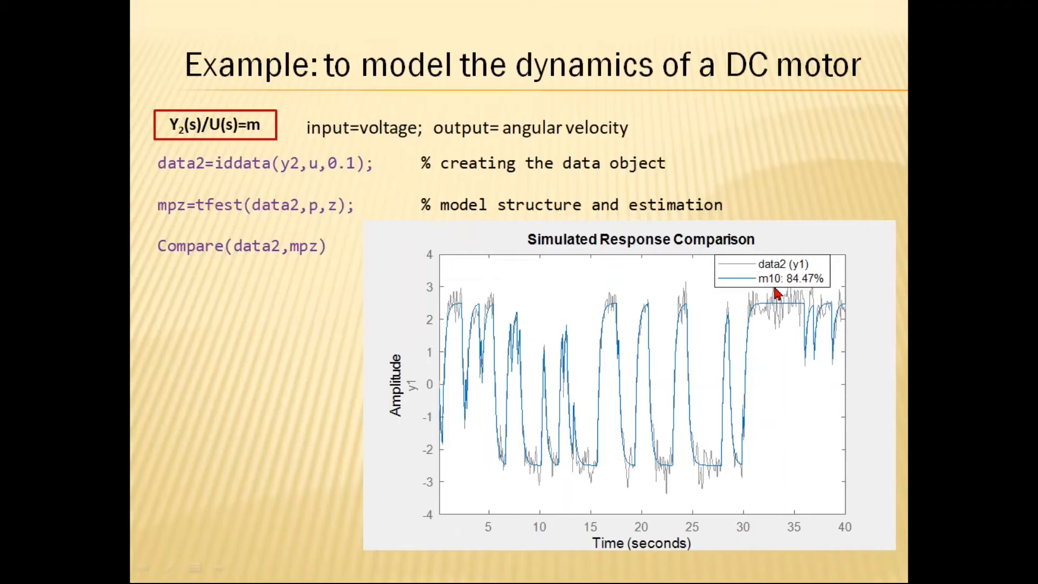
{"action": "key", "text": "alt+Tab"}
Step: Write the line data2=iddata(y2,u,0.1); in the Untitled2 script
{"action": "type", "text": "d"}
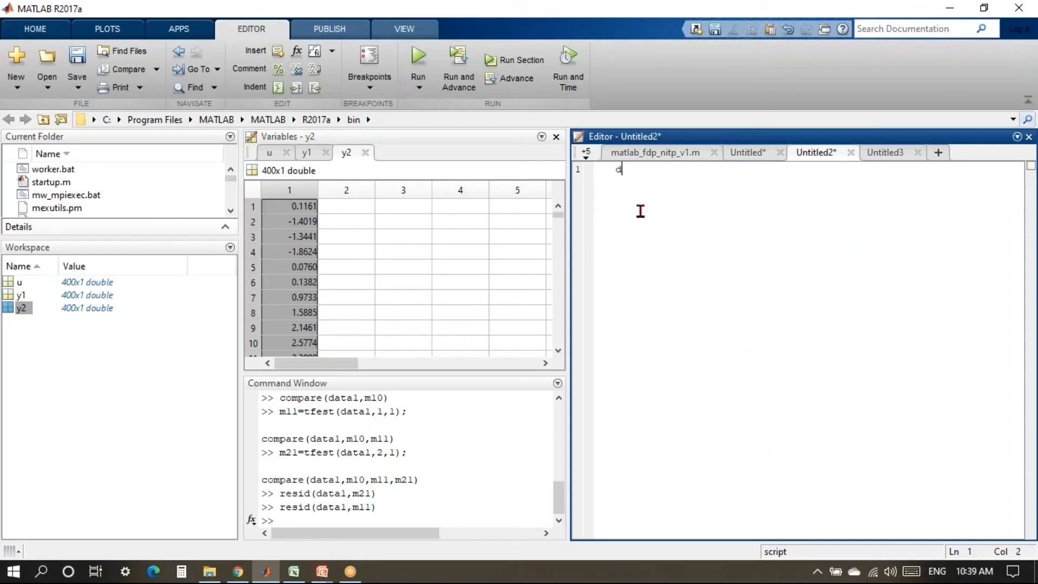
{"action": "type", "text": "ata2=iddata"}
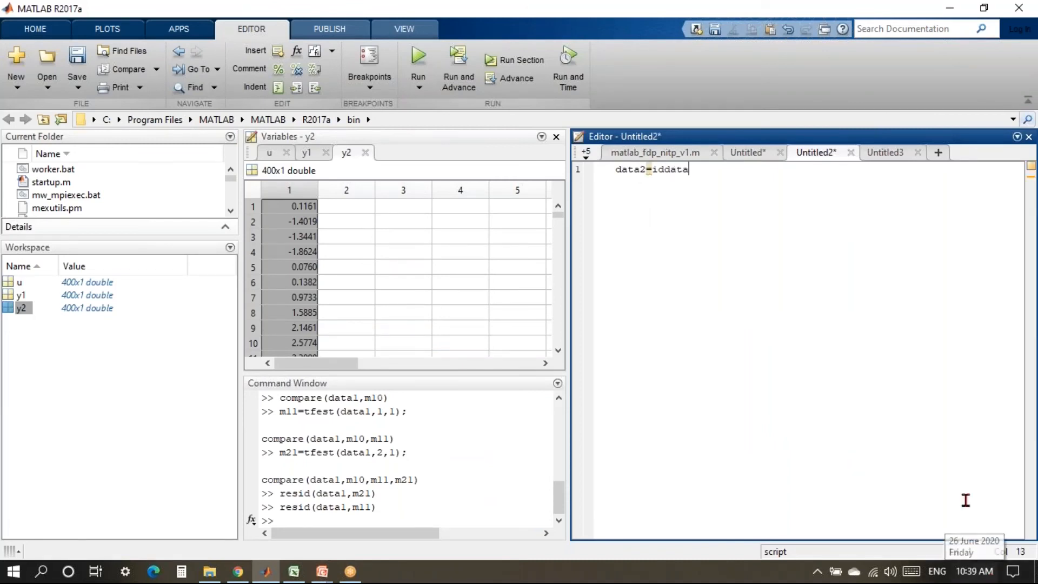
{"action": "type", "text": "("}
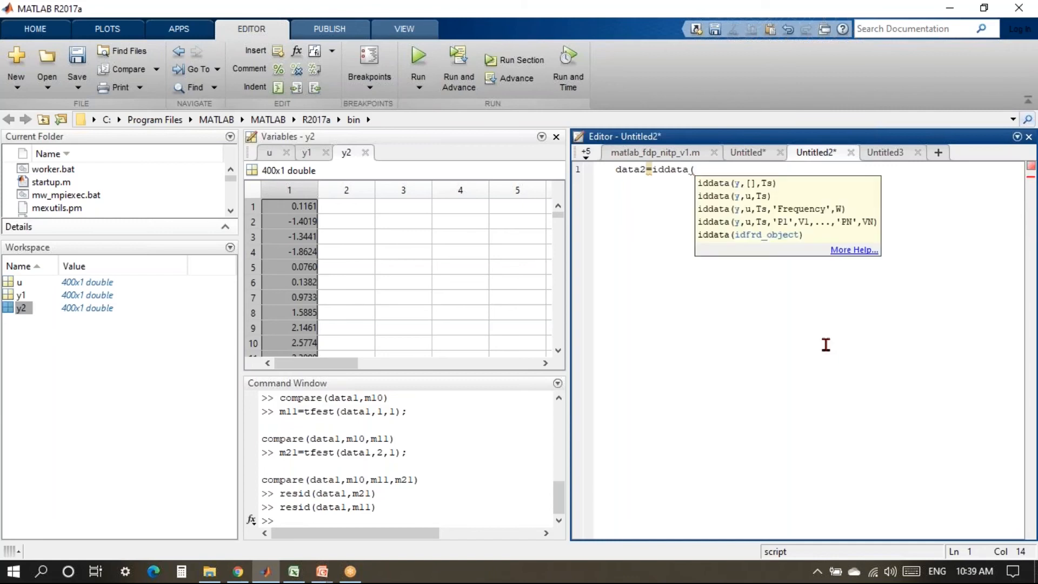
{"action": "type", "text": "y2,"}
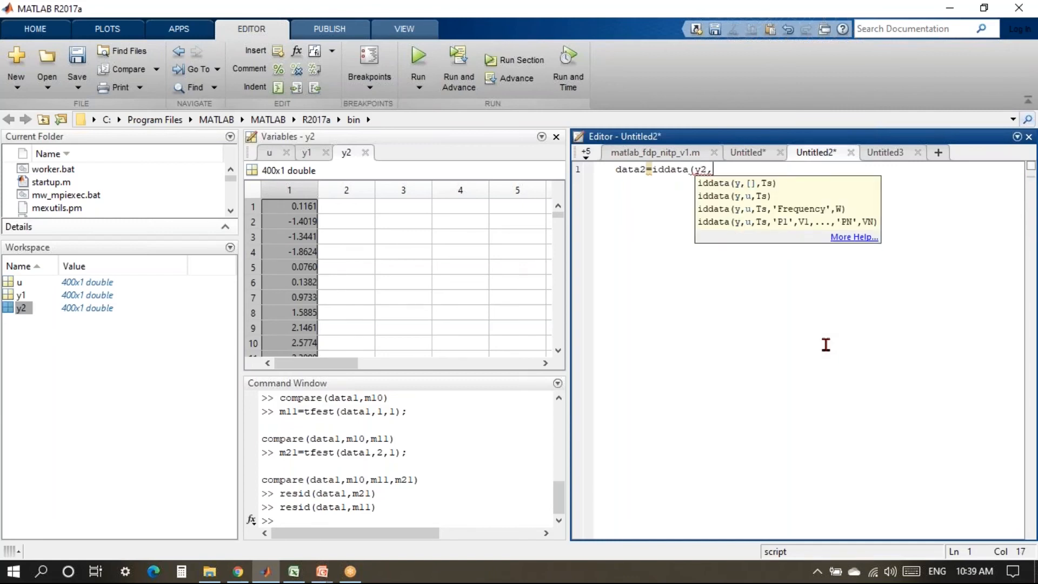
{"action": "type", "text": "u,0.1)"}
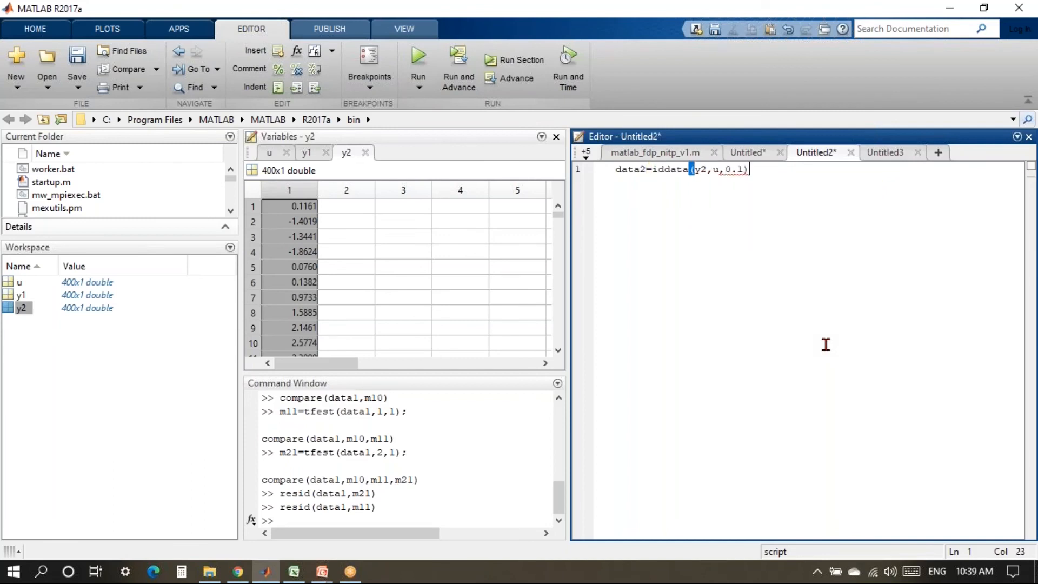
{"action": "type", "text": ";"}
Step: Evaluate only the data2=iddata(y2,u,0.1); line and locate data2 in the workspace
{"action": "left_click_drag", "start_coordinate": [762, 171], "coordinate": [625, 173]}
{"action": "right_click", "coordinate": [627, 174]}
{"action": "left_click", "coordinate": [652, 177]}
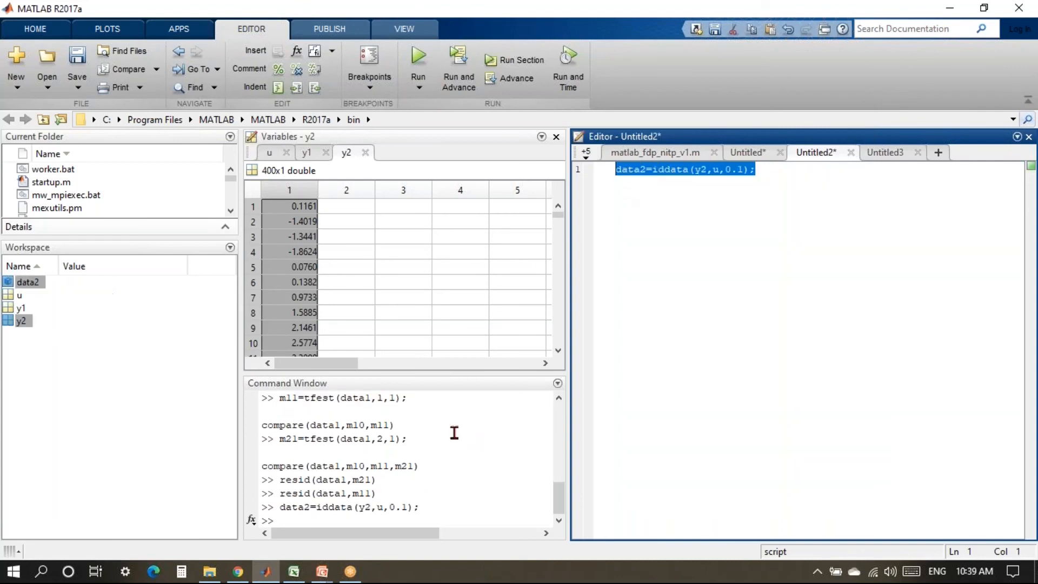
{"action": "left_click", "coordinate": [104, 399]}
{"action": "left_click", "coordinate": [113, 282]}
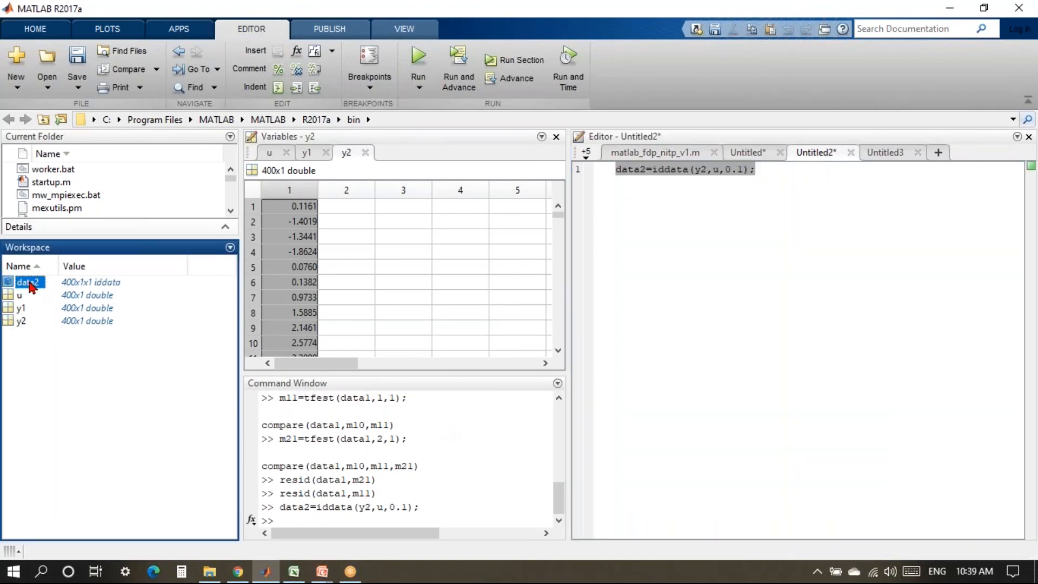
Step: Plot data2 from the command window and shift the figure away from the script code
{"action": "left_click", "coordinate": [491, 485]}
{"action": "type", "text": "plo"}
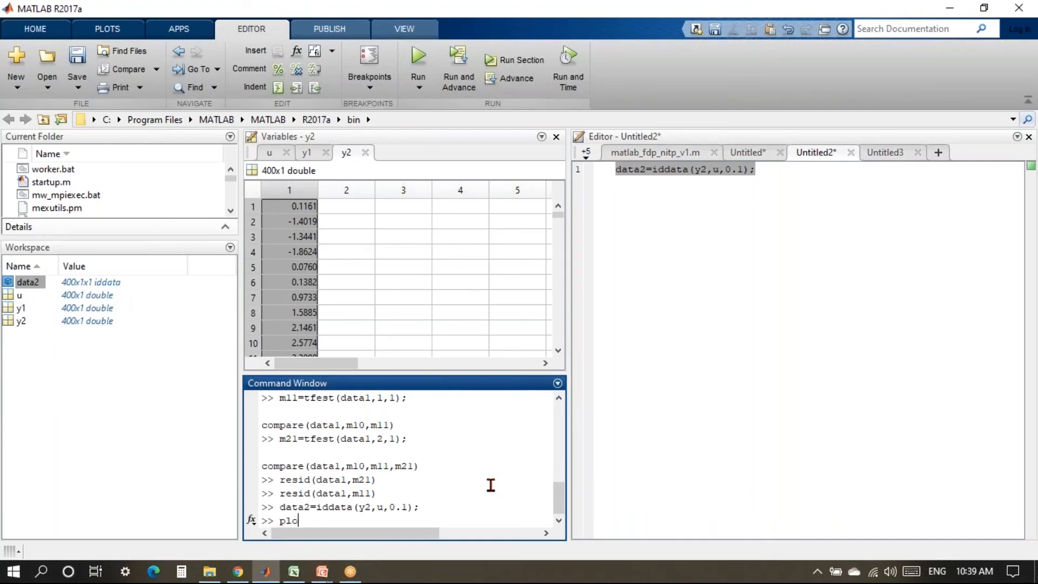
{"action": "type", "text": "t(data2)"}
{"action": "key", "text": "Return"}
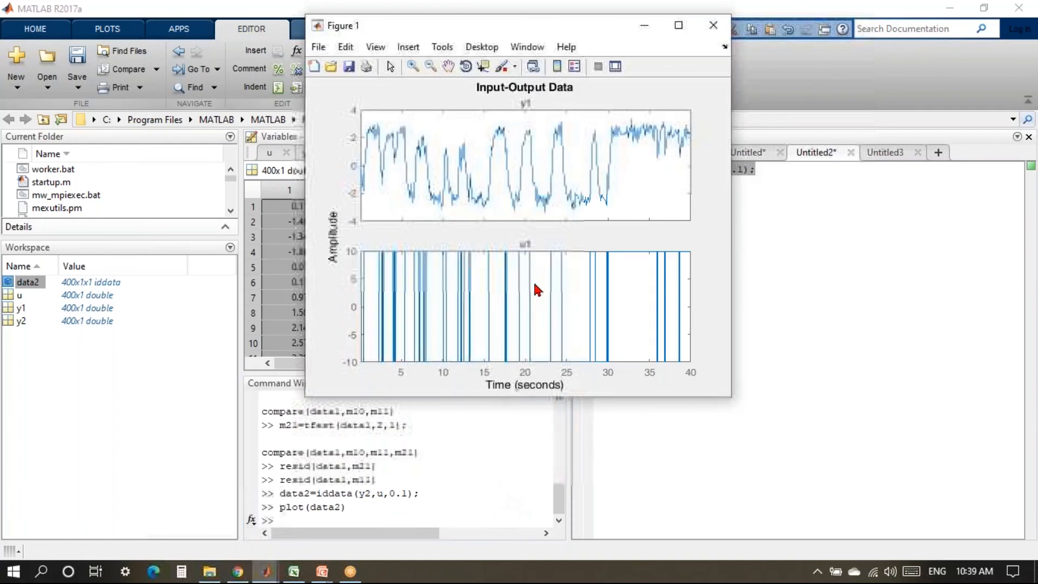
{"action": "left_click_drag", "start_coordinate": [478, 41], "coordinate": [431, 101]}
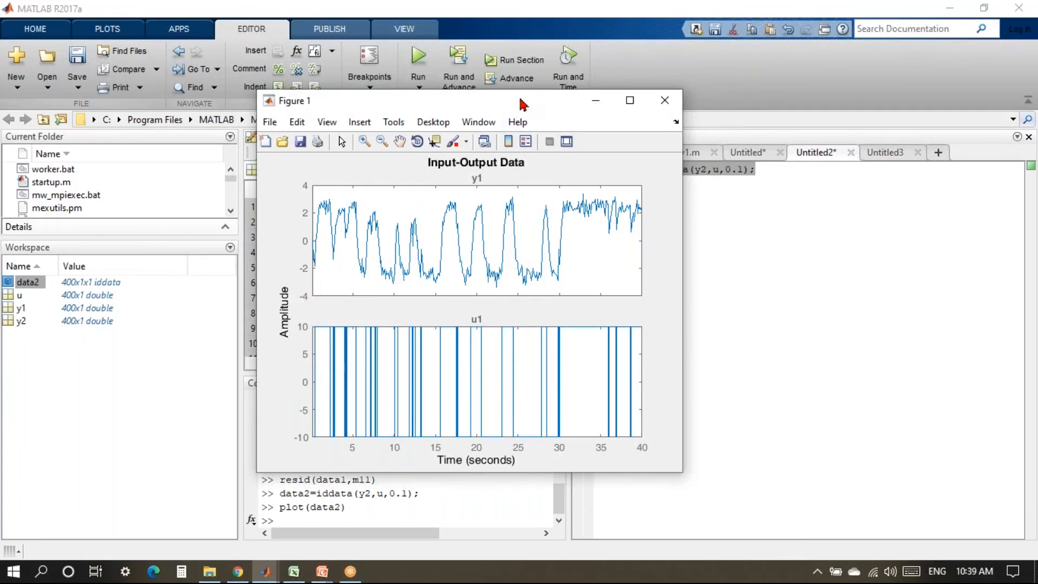
{"action": "left_click_drag", "start_coordinate": [521, 100], "coordinate": [477, 110]}
Step: Add the generic estimation line mpz=tfest(data2,p,z); below the data object line, leaving one blank line between them
{"action": "left_click", "coordinate": [764, 170]}
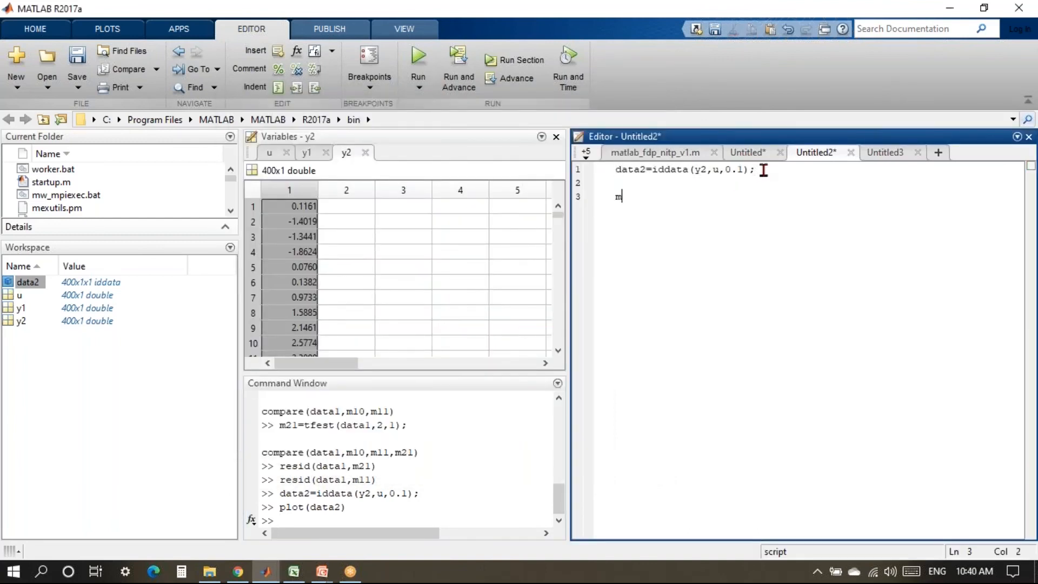
{"action": "type", "text": "pz"}
{"action": "left_click", "coordinate": [752, 186]}
{"action": "left_click", "coordinate": [730, 204]}
{"action": "type", "text": "=tfest(data2,p"}
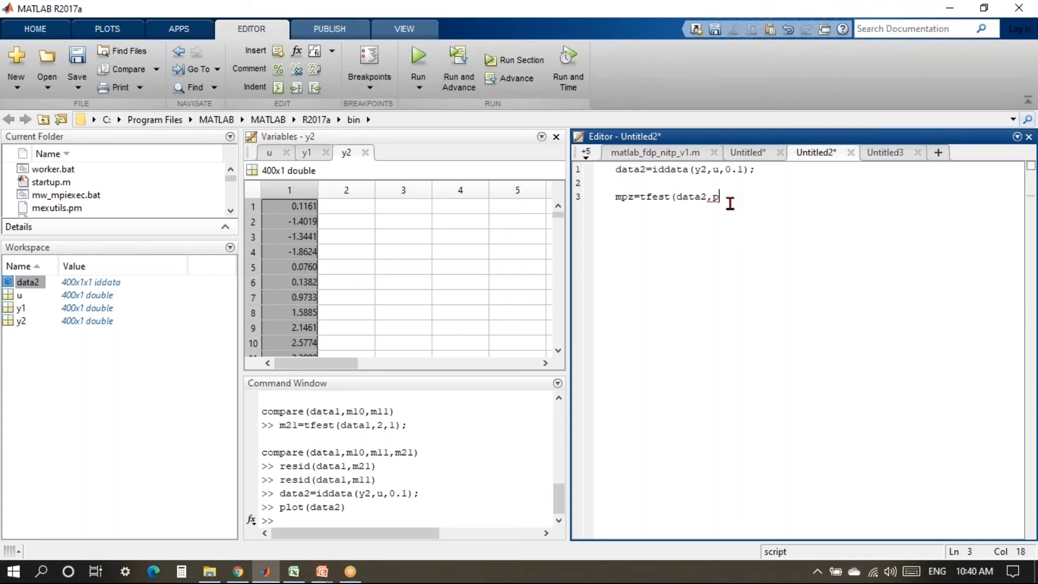
{"action": "type", "text": ",z"}
{"action": "type", "text": ");"}
Step: Change the estimation line to one pole and no zeros, so it reads m10=tfest(data2,1,0);
{"action": "left_click", "coordinate": [720, 196]}
{"action": "key", "text": "BackSpace"}
{"action": "type", "text": "1"}
{"action": "key", "text": "shift+Right"}
{"action": "type", "text": "0"}
{"action": "left_click", "coordinate": [634, 196]}
{"action": "key", "text": "BackSpace"}
{"action": "key", "text": "BackSpace"}
{"action": "type", "text": "l0"}
Step: Evaluate only the m10=tfest(data2,1,0); line of the script
{"action": "left_click_drag", "start_coordinate": [753, 196], "coordinate": [615, 201]}
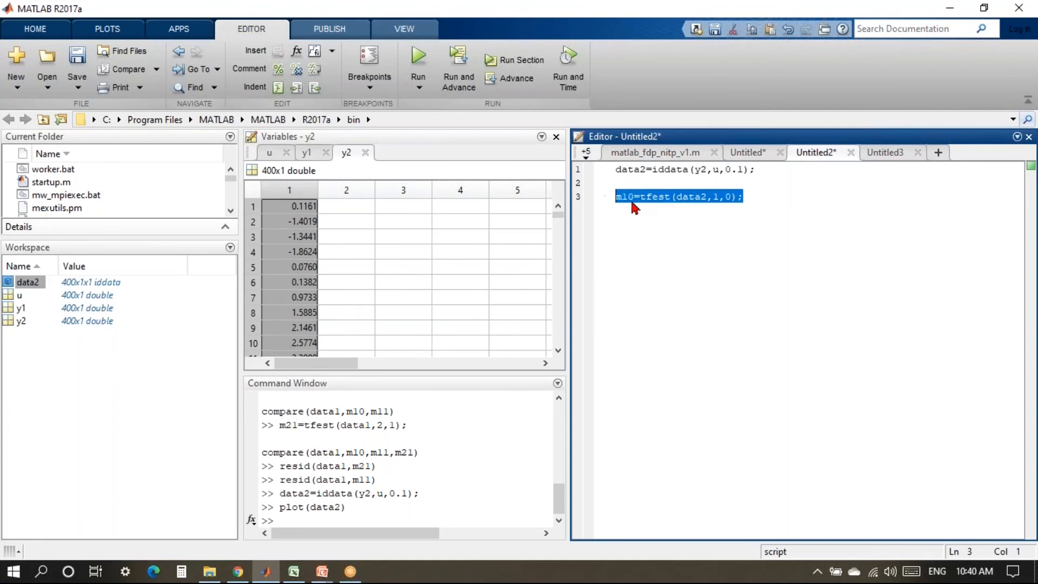
{"action": "right_click", "coordinate": [634, 202]}
{"action": "left_click", "coordinate": [671, 210]}
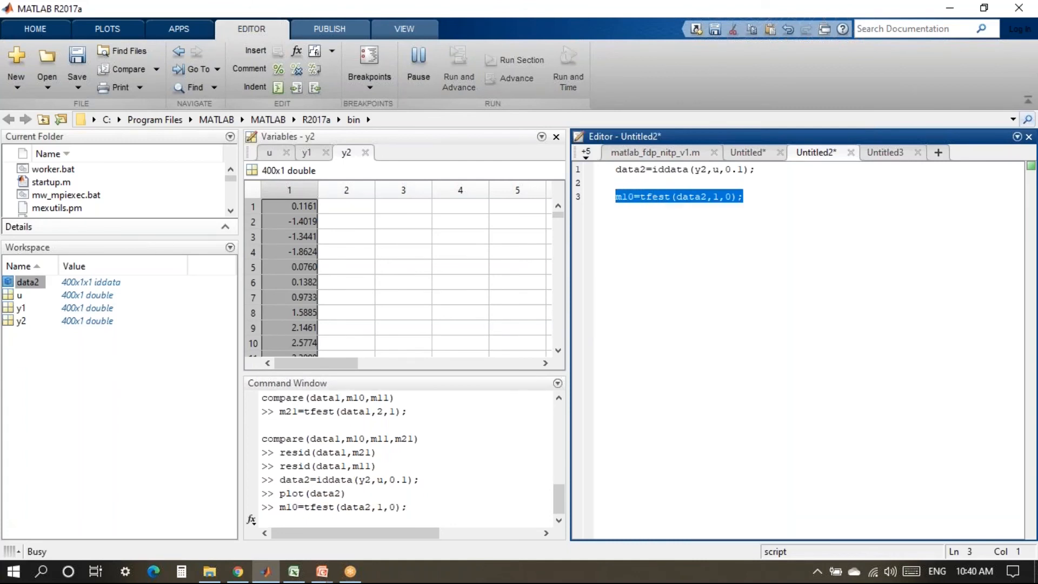
Step: Display the m10 model in the command window and highlight its transfer function
{"action": "type", "text": "m10"}
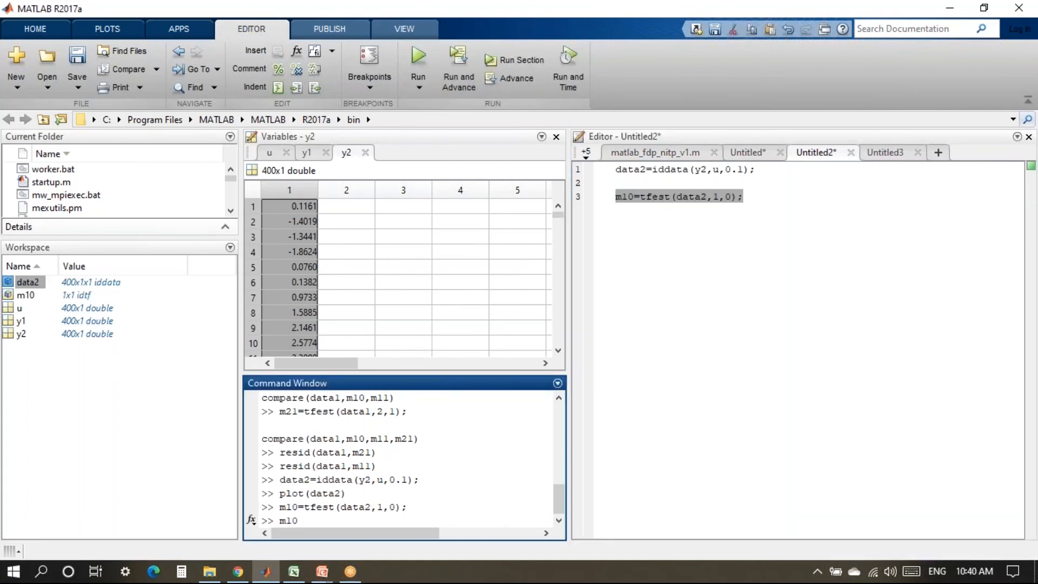
{"action": "key", "text": "Return"}
{"action": "scroll", "coordinate": [557, 490], "scroll_direction": "up", "scroll_amount": 3}
{"action": "scroll", "coordinate": [557, 490], "scroll_direction": "up", "scroll_amount": 2}
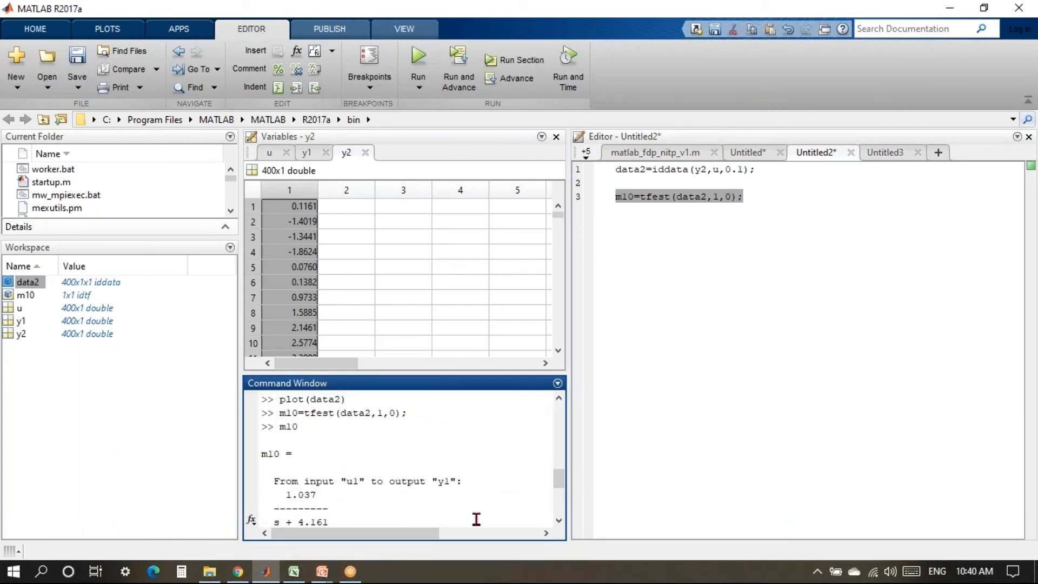
{"action": "scroll", "coordinate": [557, 480], "scroll_direction": "down", "scroll_amount": 1}
{"action": "left_click_drag", "start_coordinate": [284, 481], "coordinate": [328, 511]}
Step: Add the line compare(data2,m10) to the script after a blank line below the m10 estimation
{"action": "left_click", "coordinate": [828, 199]}
{"action": "key", "text": "Return"}
{"action": "key", "text": "Return"}
{"action": "type", "text": "cpmpare"}
{"action": "key", "text": "BackSpace"}
{"action": "key", "text": "BackSpace"}
{"action": "key", "text": "BackSpace"}
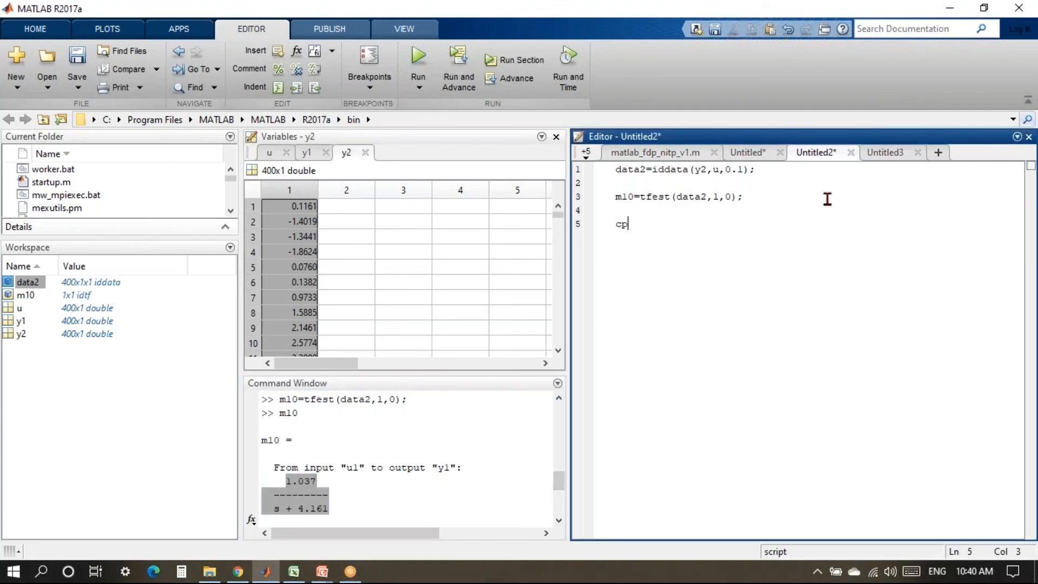
{"action": "type", "text": "mpare("}
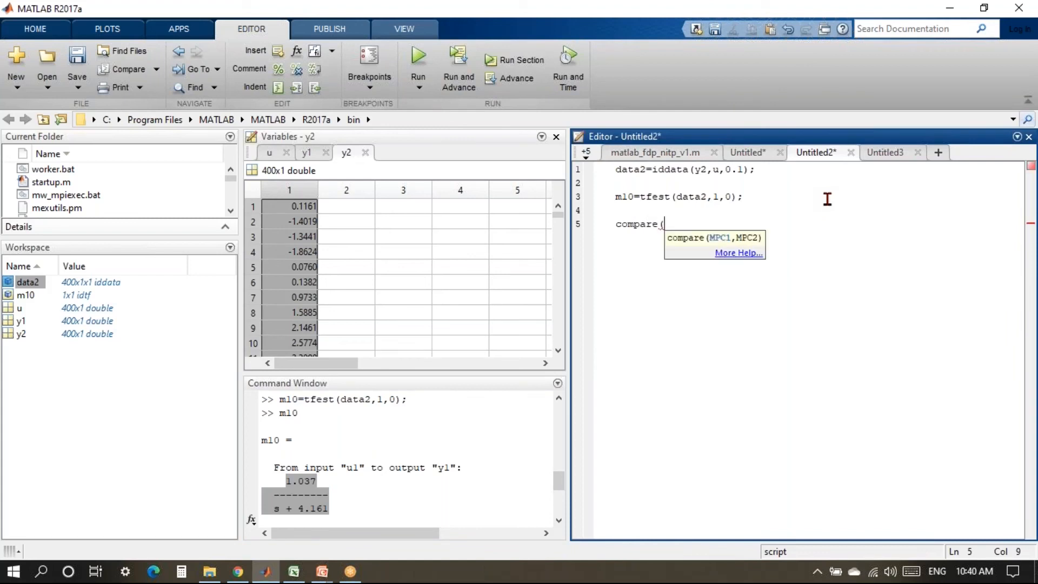
{"action": "type", "text": "data2,m"}
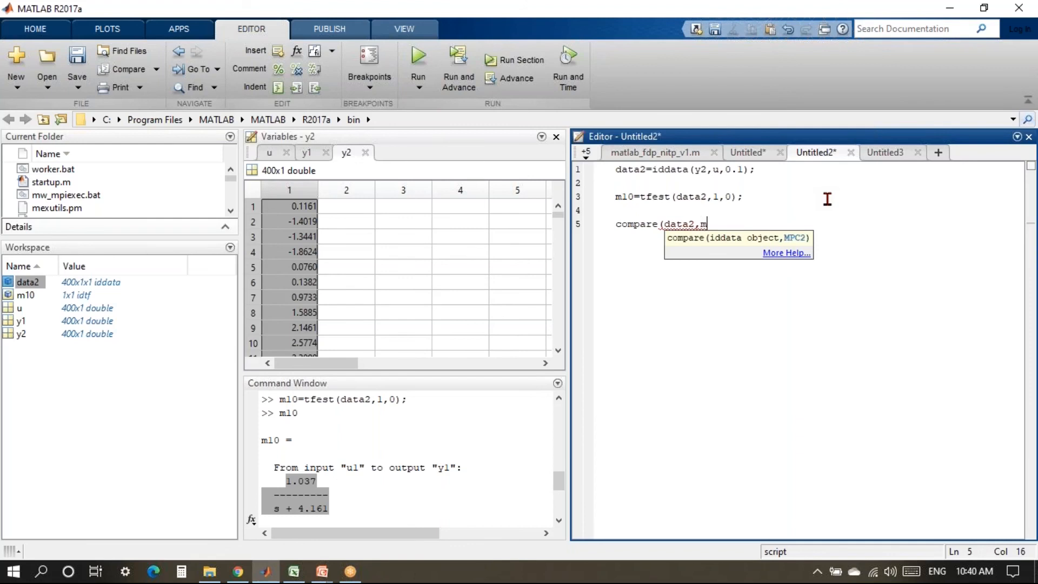
{"action": "type", "text": "10)"}
Step: Evaluate the compare(data2,m10) line and move the legend in the resulting figure to the upper middle of the plot
{"action": "left_click_drag", "start_coordinate": [743, 225], "coordinate": [624, 230]}
{"action": "right_click", "coordinate": [626, 231]}
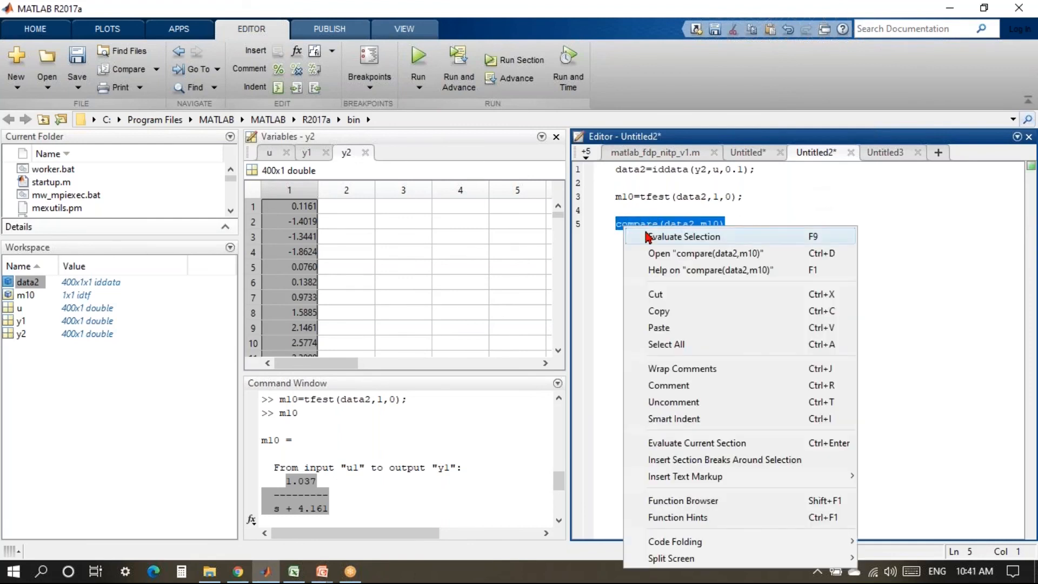
{"action": "left_click", "coordinate": [644, 235]}
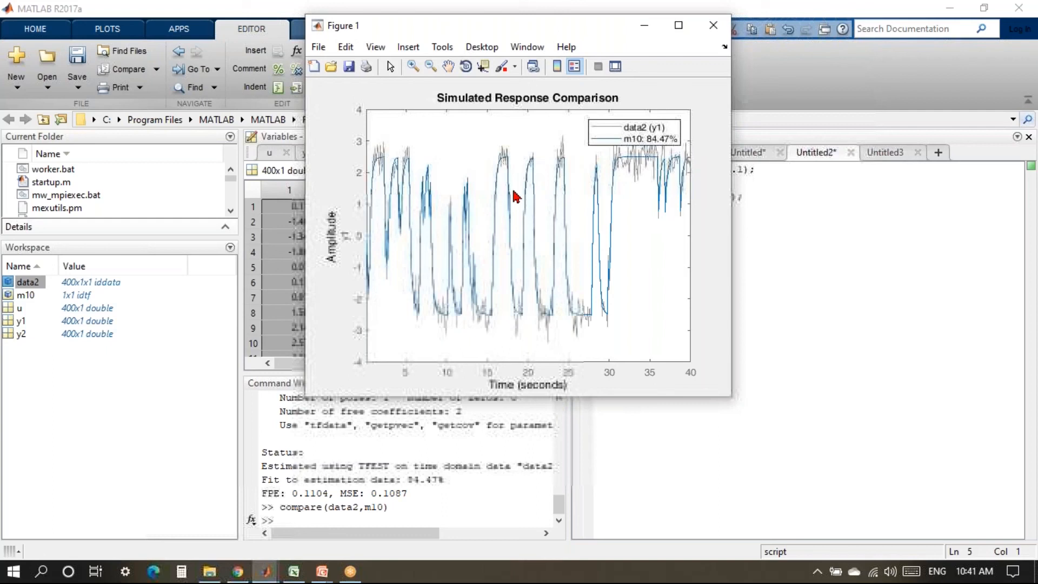
{"action": "left_click_drag", "start_coordinate": [444, 26], "coordinate": [414, 130]}
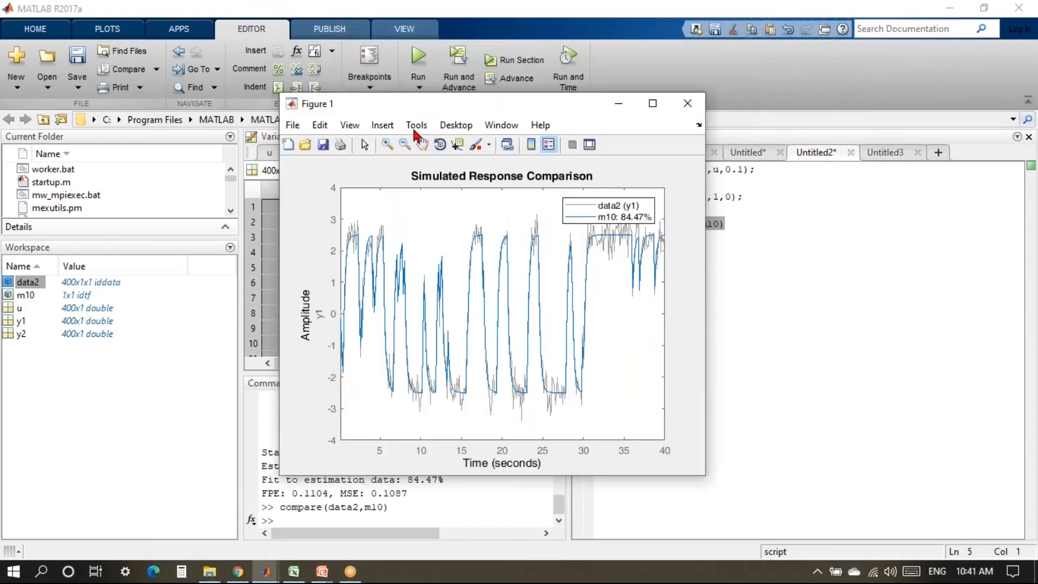
{"action": "left_click_drag", "start_coordinate": [573, 241], "coordinate": [424, 236]}
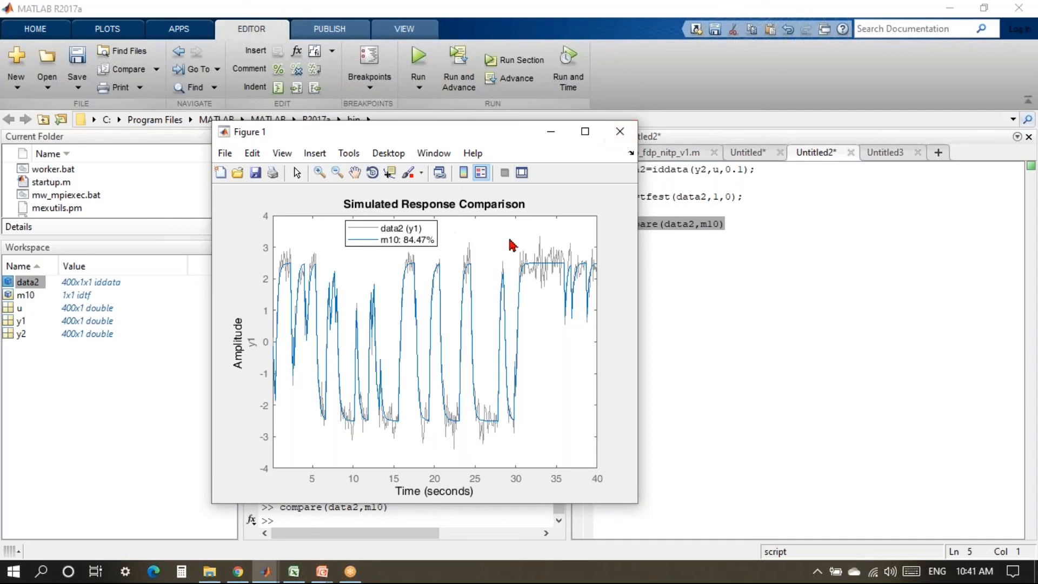
Step: Close the comparison figure and duplicate the m10=tfest(data2,1,0); line directly beneath itself
{"action": "left_click", "coordinate": [616, 140]}
{"action": "left_click_drag", "start_coordinate": [758, 200], "coordinate": [615, 197]}
{"action": "key", "text": "ctrl+c"}
{"action": "left_click", "coordinate": [789, 201]}
{"action": "key", "text": "Return"}
{"action": "key", "text": "ctrl+v"}
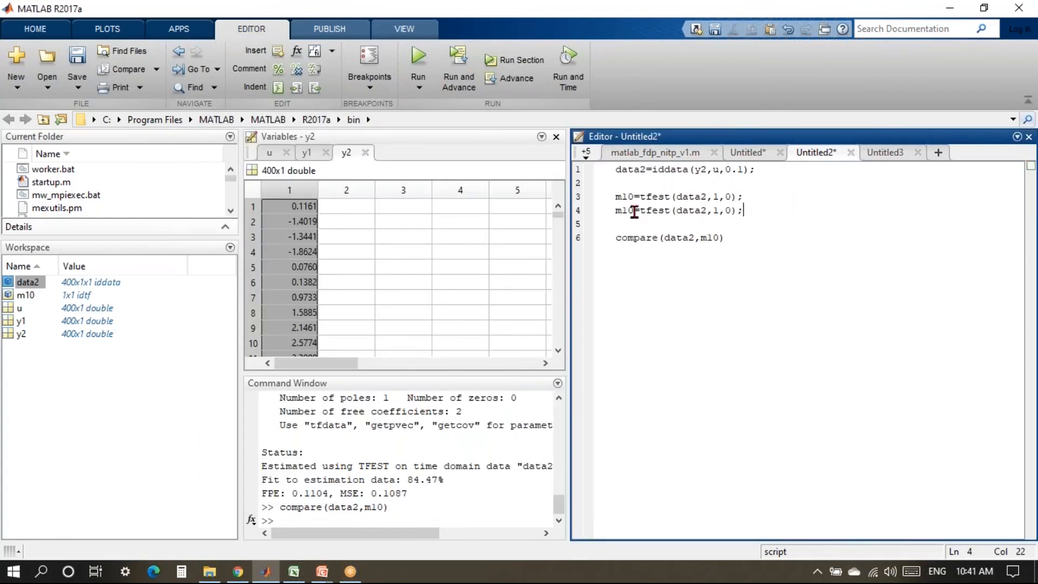
Step: Edit the duplicated line to m11=tfest(data2,1,1); and extend the comparison call to compare(data2,m10,m11)
{"action": "left_click", "coordinate": [635, 210]}
{"action": "key", "text": "BackSpace"}
{"action": "type", "text": "1"}
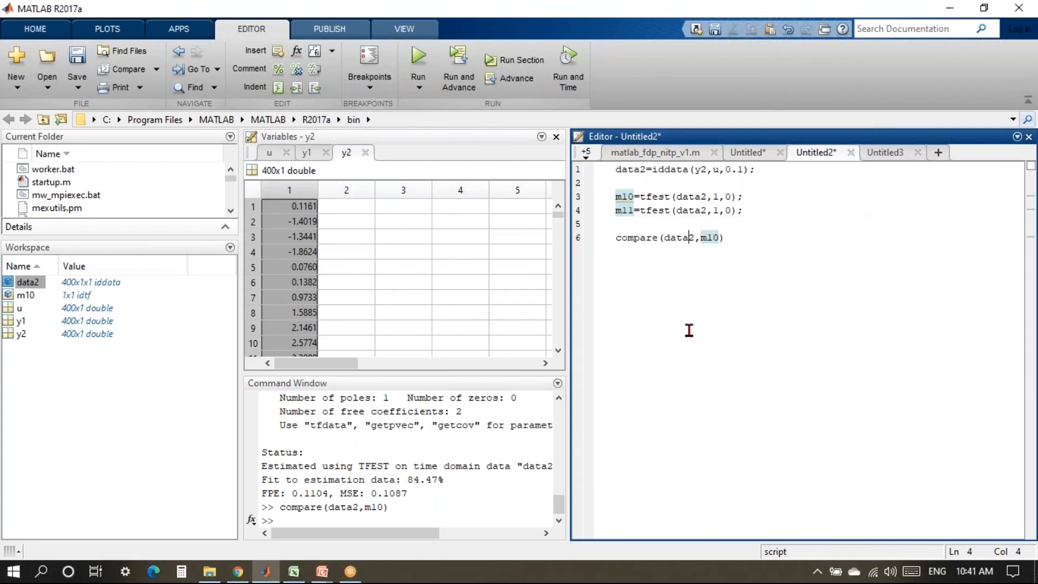
{"action": "left_click", "coordinate": [721, 211]}
{"action": "left_click", "coordinate": [733, 211]}
{"action": "key", "text": "BackSpace"}
{"action": "type", "text": "1"}
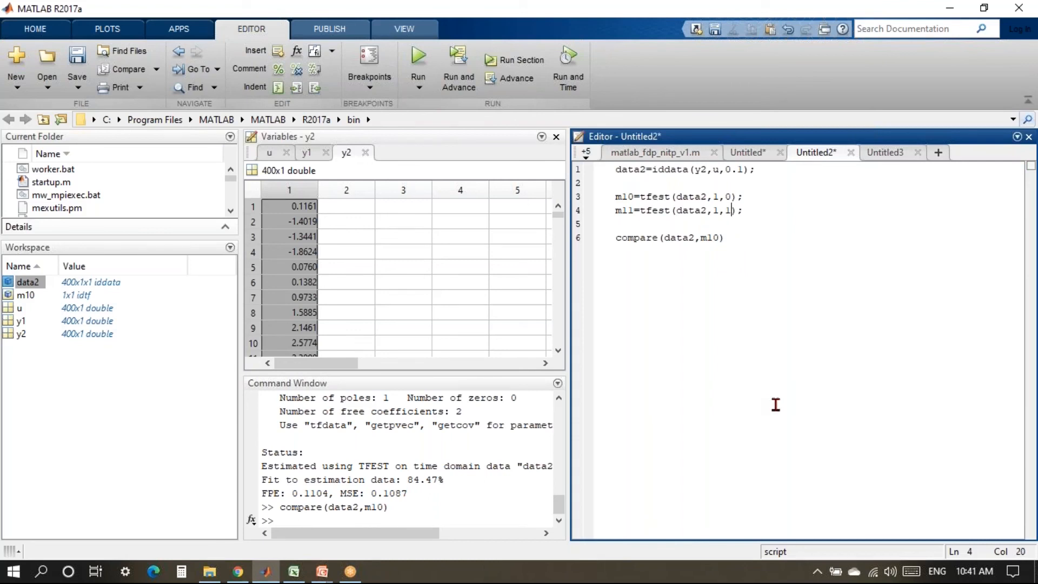
{"action": "left_click", "coordinate": [720, 237]}
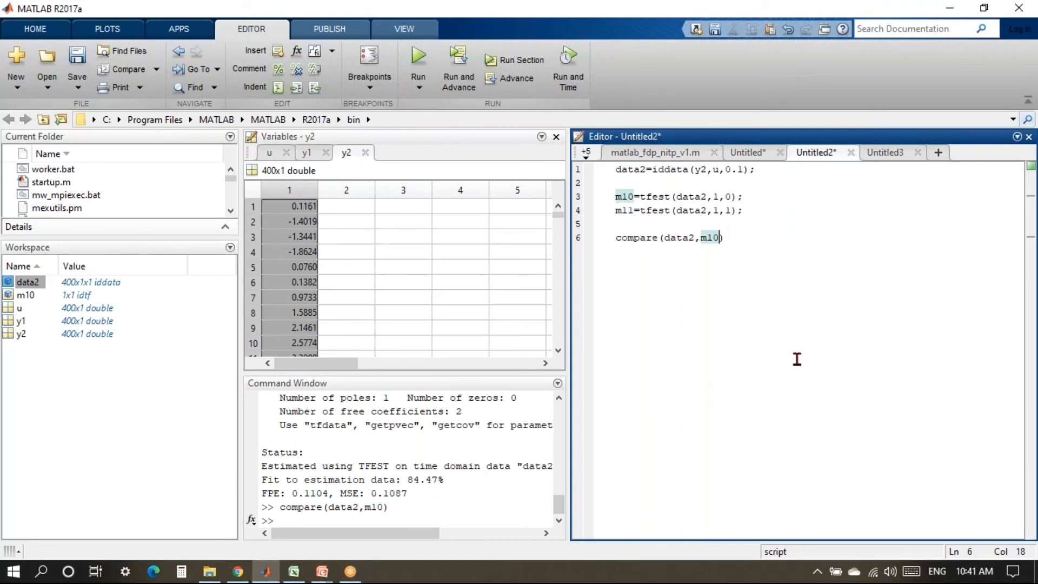
{"action": "type", "text": ",m11"}
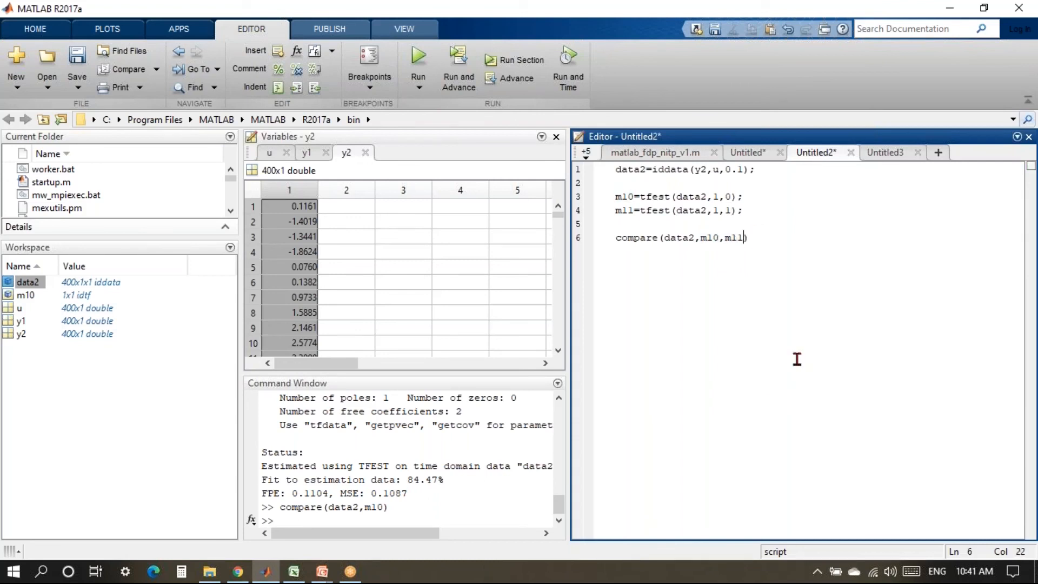
Step: Evaluate the m11 estimation and compare lines together, and move the comparison figure clear of the script
{"action": "left_click_drag", "start_coordinate": [765, 238], "coordinate": [626, 215]}
{"action": "right_click", "coordinate": [626, 215]}
{"action": "left_click", "coordinate": [657, 222]}
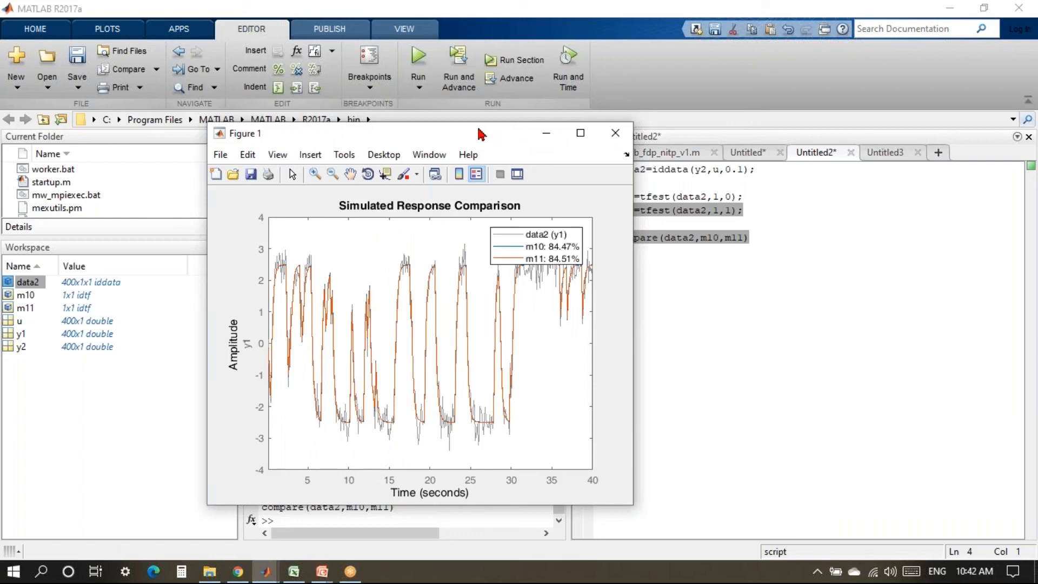
{"action": "left_click_drag", "start_coordinate": [481, 134], "coordinate": [446, 110]}
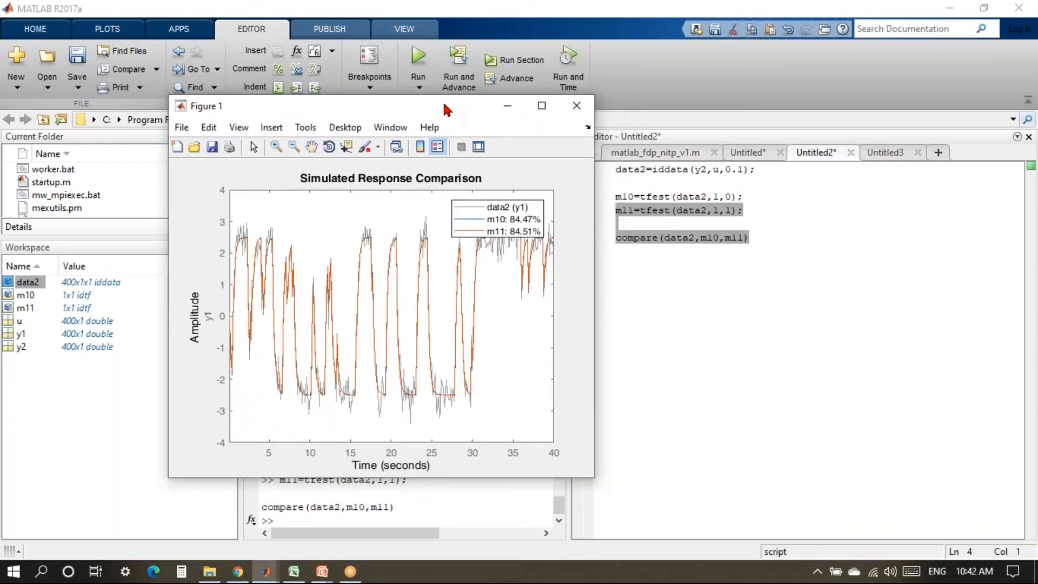
{"action": "left_click_drag", "start_coordinate": [447, 110], "coordinate": [433, 109]}
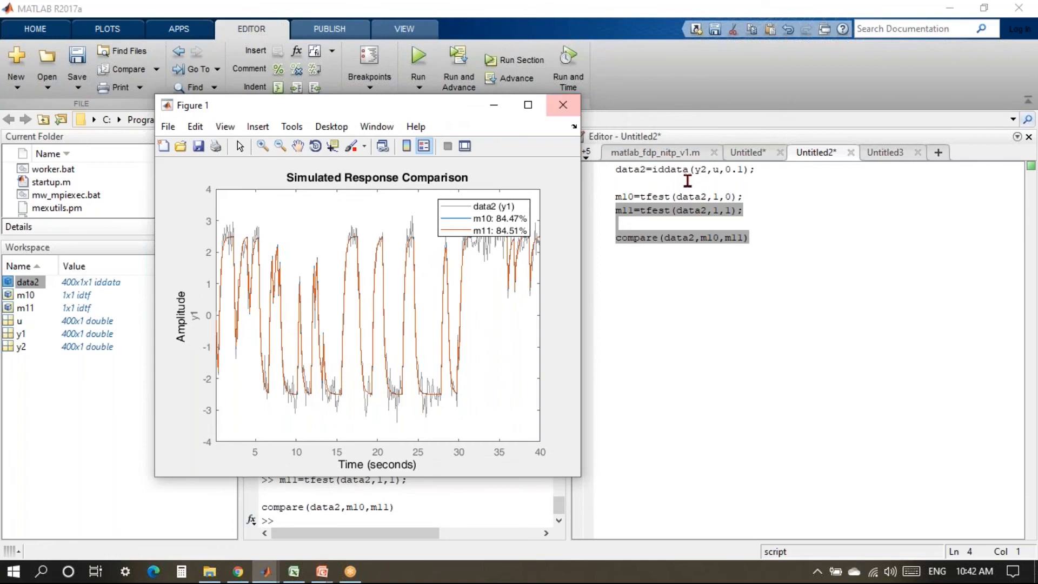
Step: Close the comparison figure and duplicate the m11=tfest(data2,1,1); line directly beneath itself
{"action": "left_click", "coordinate": [563, 111]}
{"action": "left_click_drag", "start_coordinate": [745, 211], "coordinate": [616, 211]}
{"action": "key", "text": "ctrl+c"}
{"action": "left_click", "coordinate": [760, 214]}
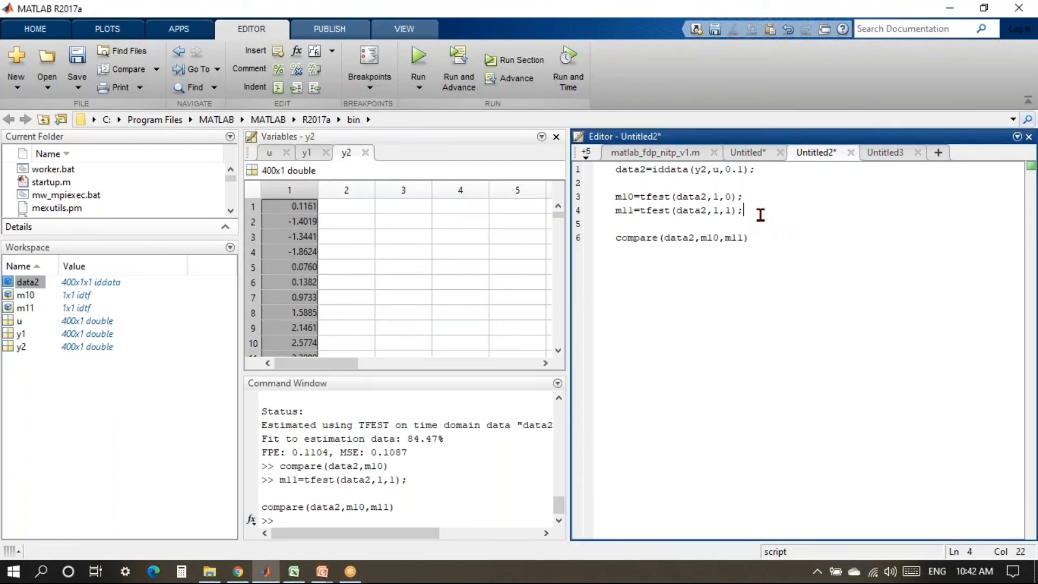
{"action": "key", "text": "Return"}
{"action": "key", "text": "ctrl+v"}
Step: Edit the duplicated line to m21=tfest(data2,2,1); and extend the comparison call to compare(data2,m10,m11,m21)
{"action": "left_click", "coordinate": [630, 223]}
{"action": "key", "text": "BackSpace"}
{"action": "type", "text": "2"}
{"action": "left_click", "coordinate": [741, 343]}
{"action": "left_click", "coordinate": [721, 222]}
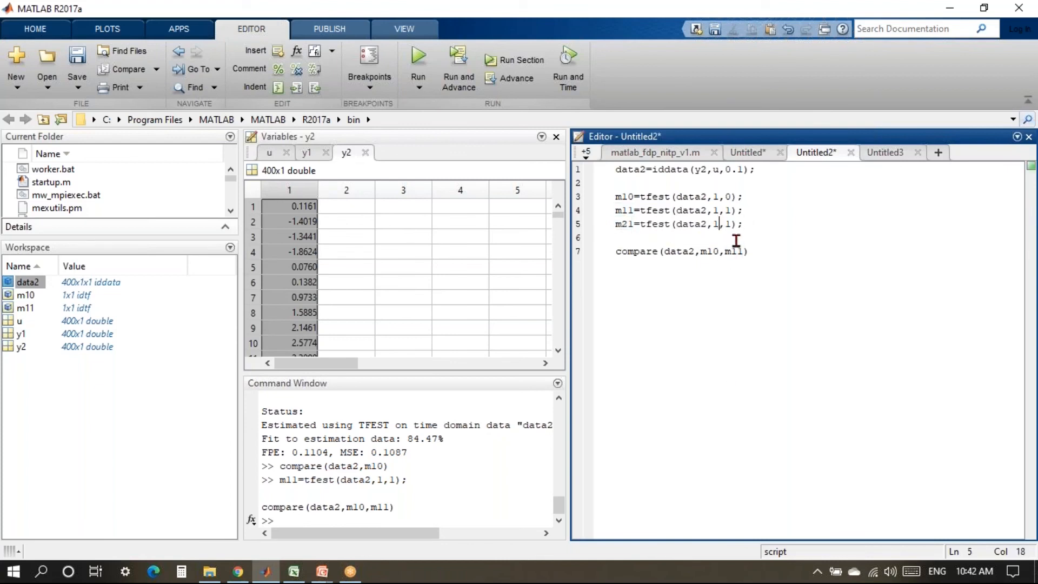
{"action": "key", "text": "BackSpace"}
{"action": "type", "text": "2"}
{"action": "left_click", "coordinate": [744, 251]}
{"action": "type", "text": ",m21"}
Step: Evaluate the m21 estimation and compare lines together, and move the figure's legend down to mid-height near the plot's right edge
{"action": "left_click_drag", "start_coordinate": [791, 250], "coordinate": [614, 225]}
{"action": "right_click", "coordinate": [627, 232]}
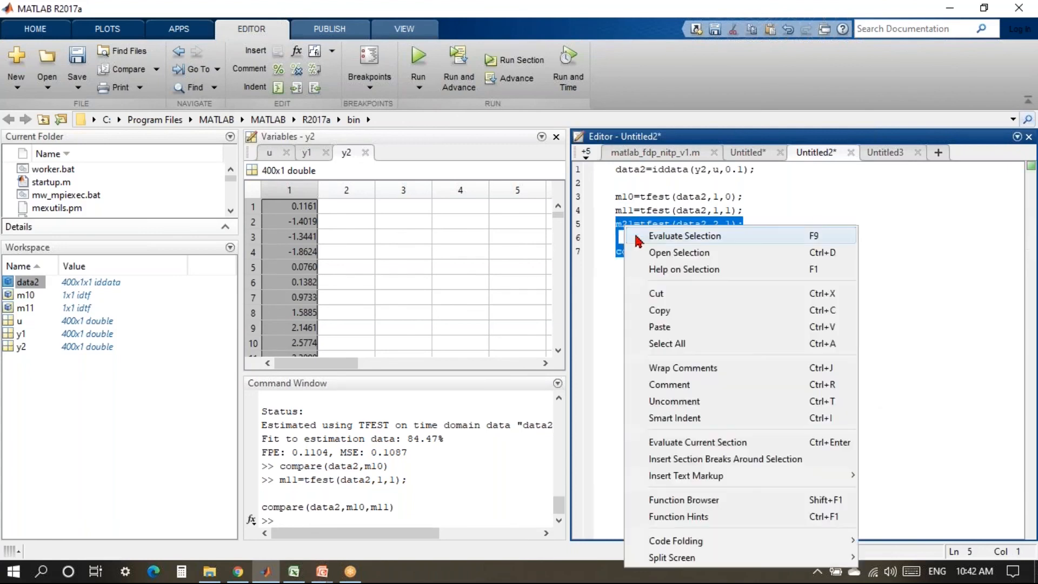
{"action": "left_click", "coordinate": [641, 237]}
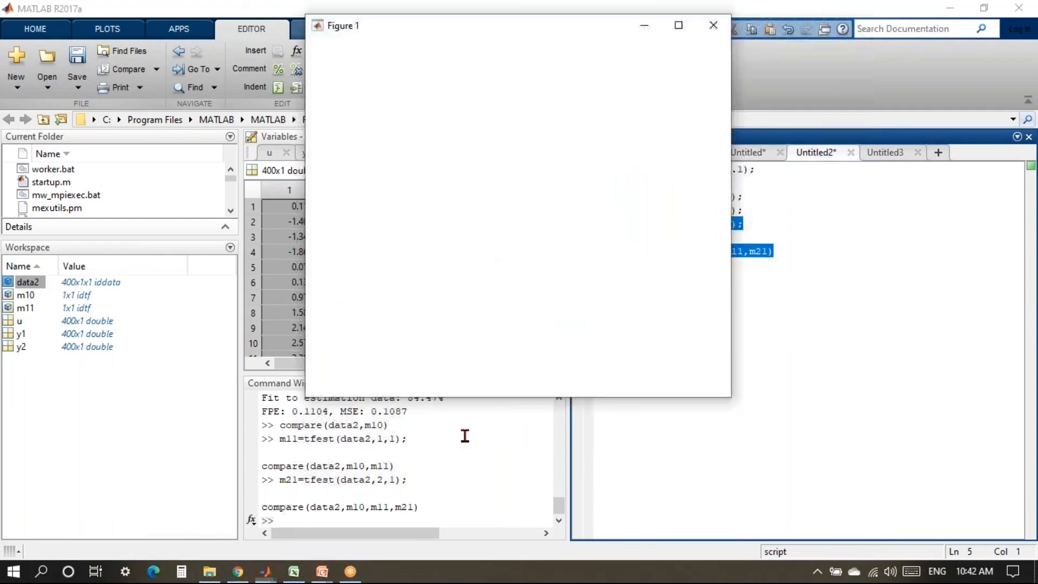
{"action": "left_click_drag", "start_coordinate": [643, 153], "coordinate": [655, 271]}
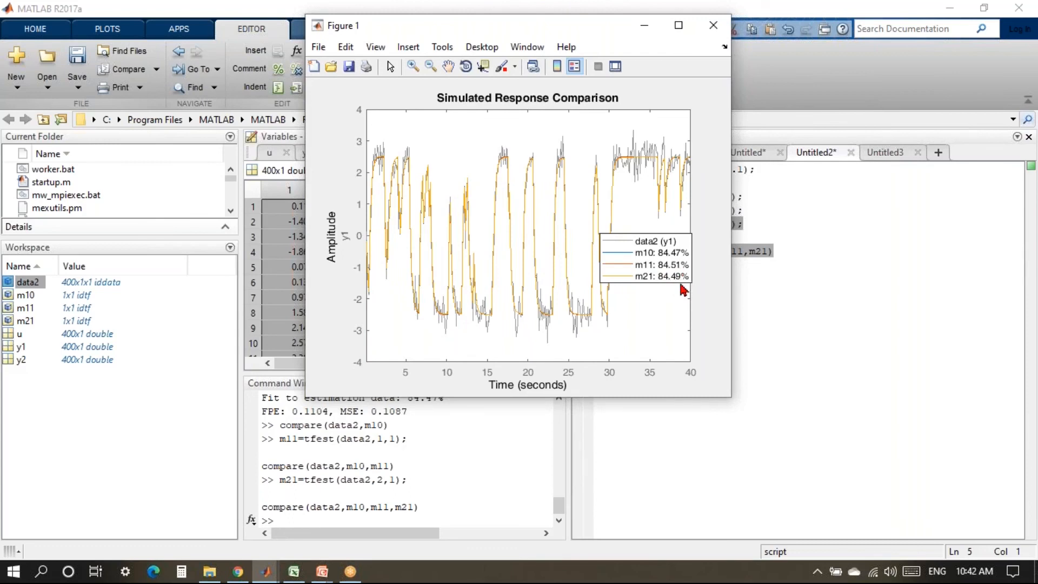
{"action": "left_click_drag", "start_coordinate": [668, 260], "coordinate": [681, 266]}
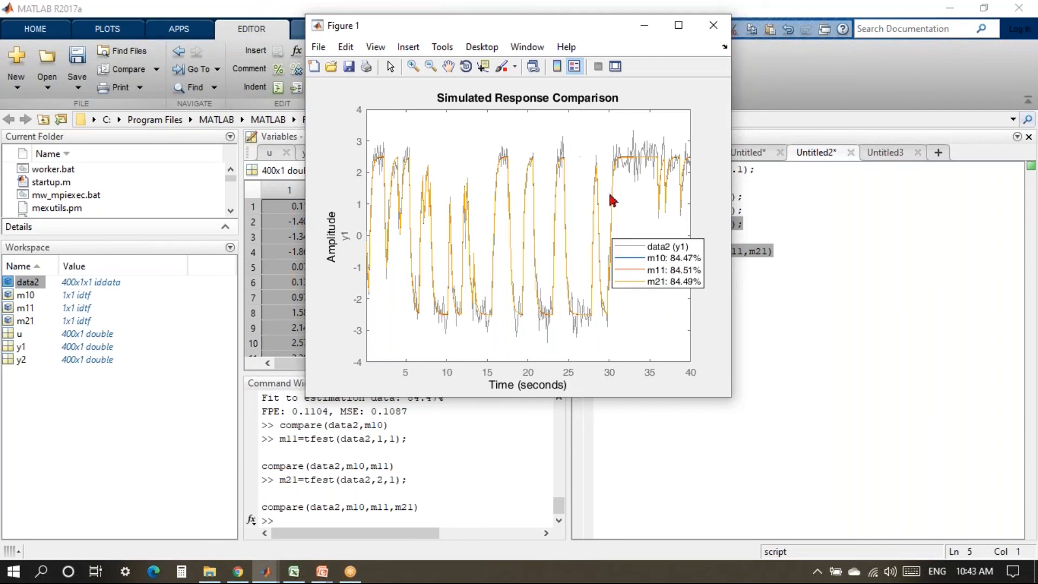
{"action": "left_click_drag", "start_coordinate": [658, 258], "coordinate": [640, 238]}
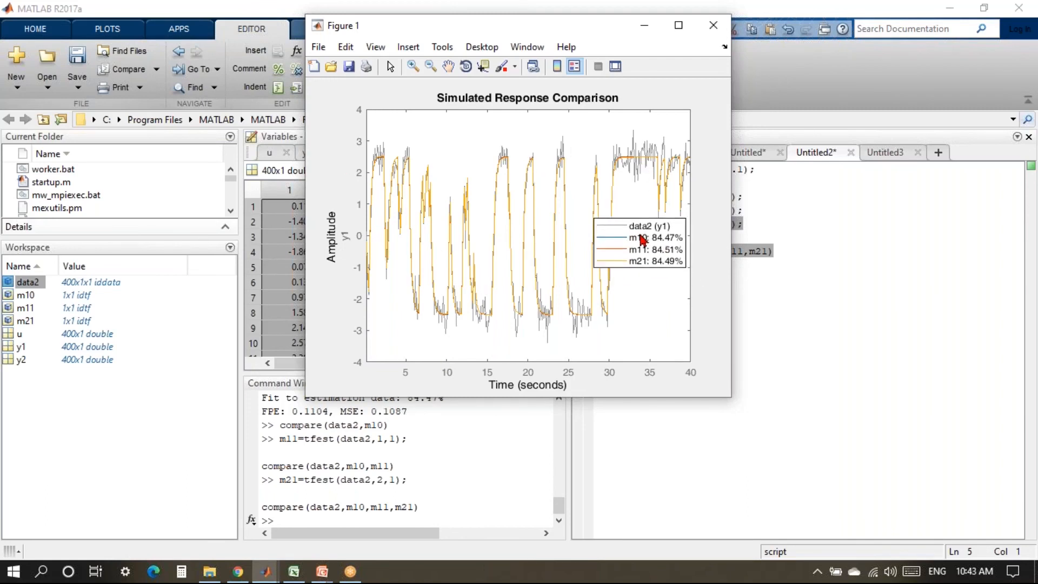
Step: Close the comparison figure, then reduce the script's comparison call to compare(data2,m10) and evaluate it
{"action": "left_click", "coordinate": [712, 26]}
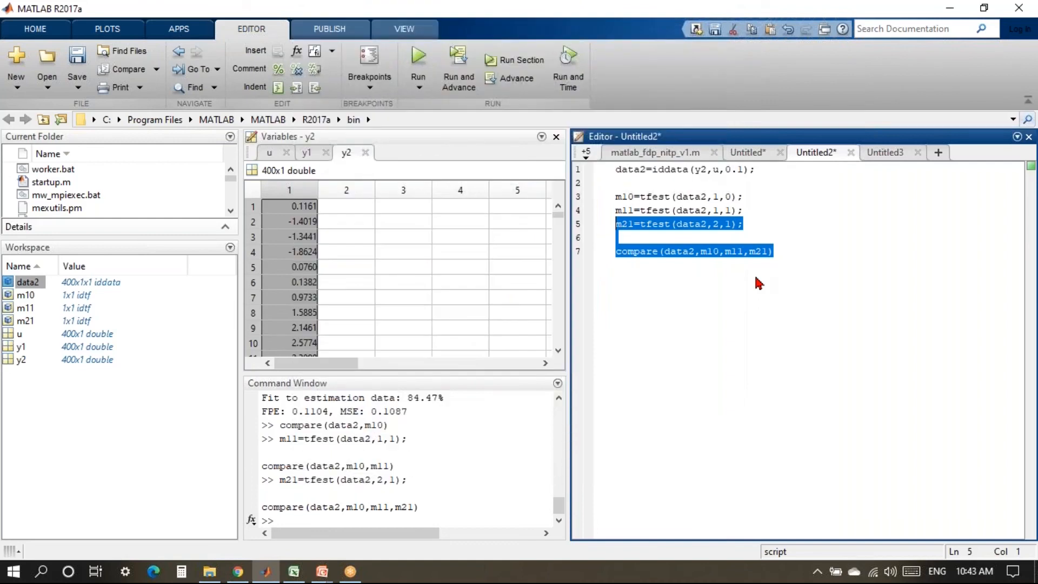
{"action": "left_click_drag", "start_coordinate": [743, 252], "coordinate": [601, 250]}
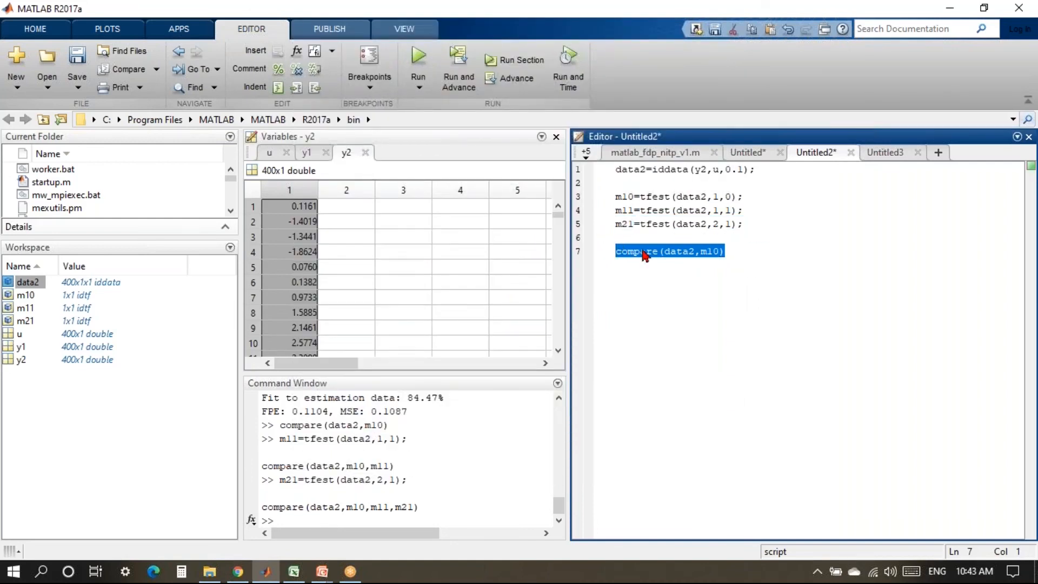
{"action": "right_click", "coordinate": [645, 256]}
{"action": "left_click", "coordinate": [675, 249]}
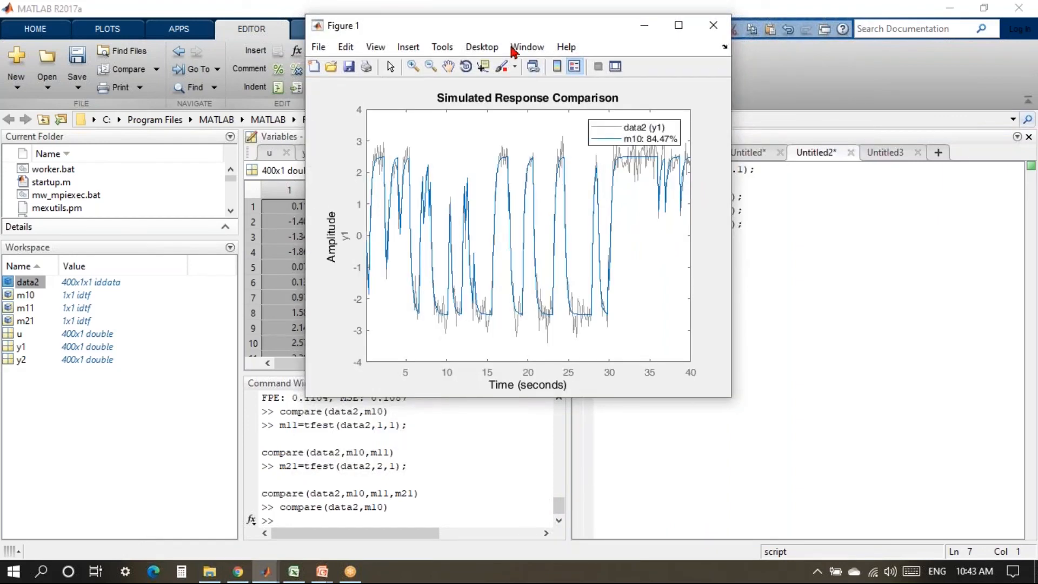
Step: Move the comparison figure clear of the Command Window and open a new empty figure with the figure command
{"action": "left_click_drag", "start_coordinate": [541, 29], "coordinate": [642, 143]}
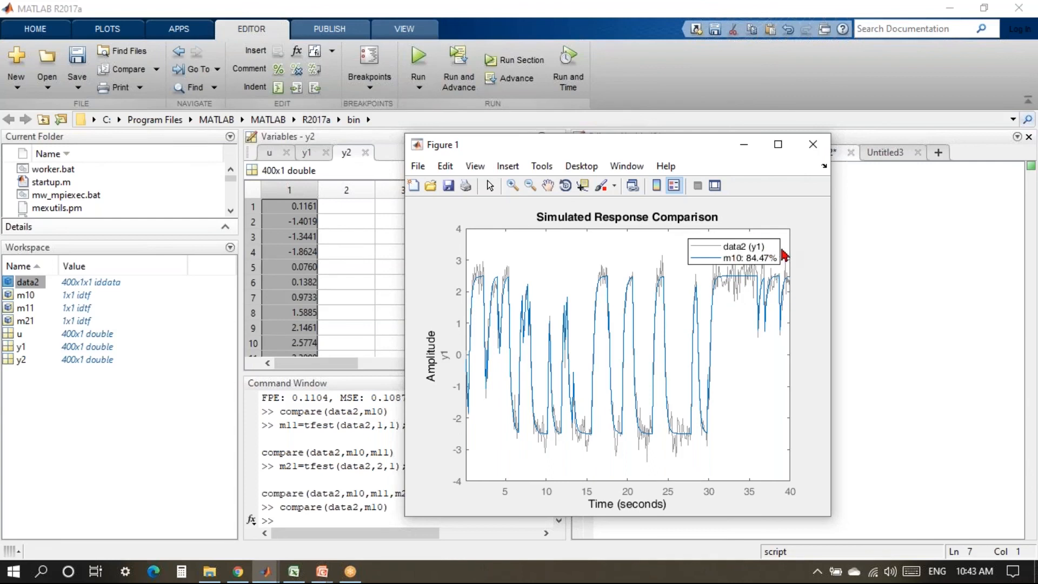
{"action": "left_click_drag", "start_coordinate": [662, 154], "coordinate": [751, 134]}
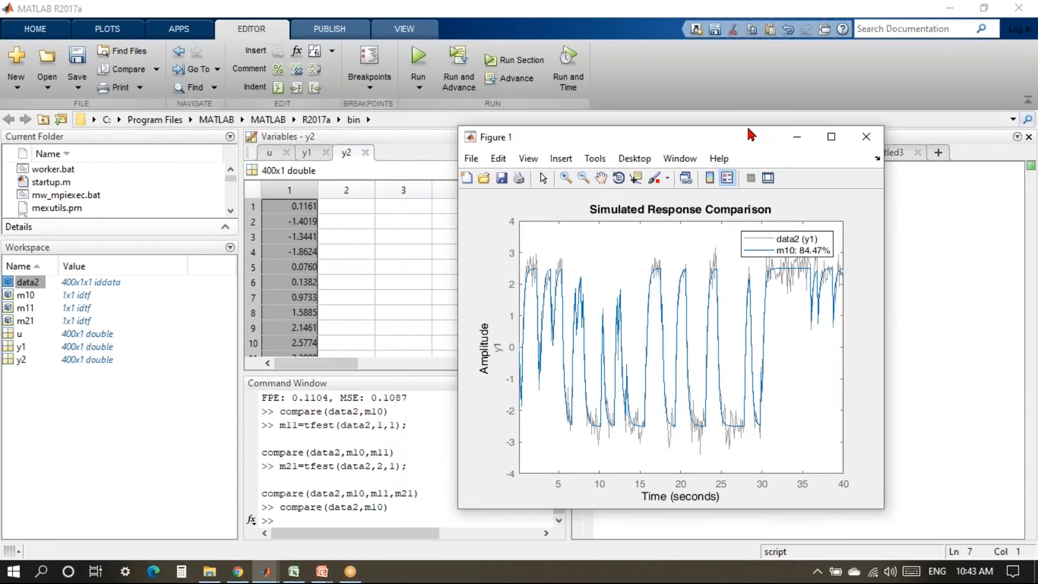
{"action": "left_click_drag", "start_coordinate": [751, 135], "coordinate": [797, 128]}
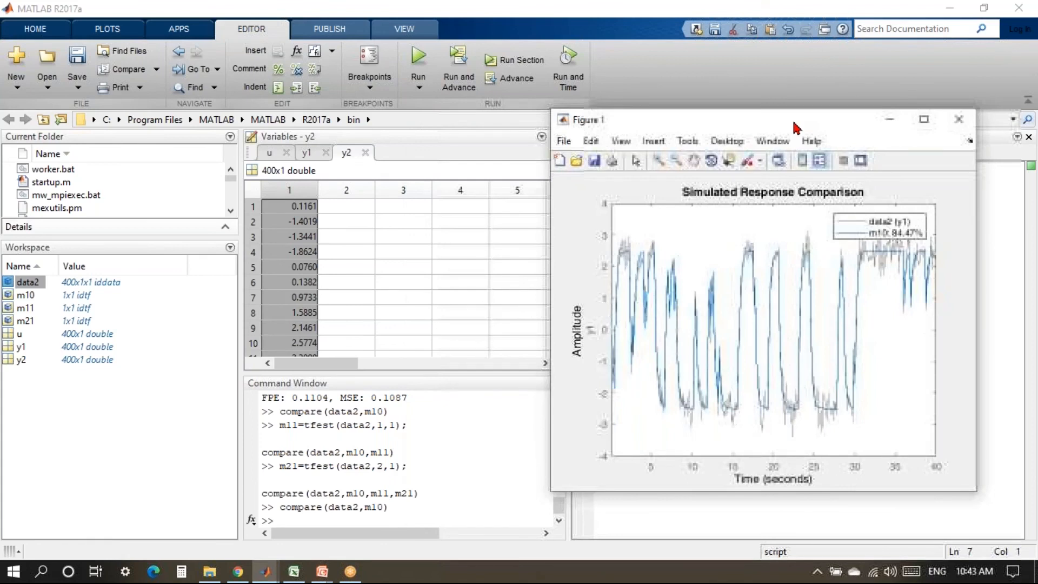
{"action": "left_click", "coordinate": [466, 506]}
{"action": "type", "text": "figure"}
{"action": "key", "text": "Return"}
{"action": "left_click", "coordinate": [386, 513]}
{"action": "key", "text": "Up"}
{"action": "key", "text": "Up"}
{"action": "key", "text": "Up"}
{"action": "key", "text": "Up"}
{"action": "key", "text": "Down"}
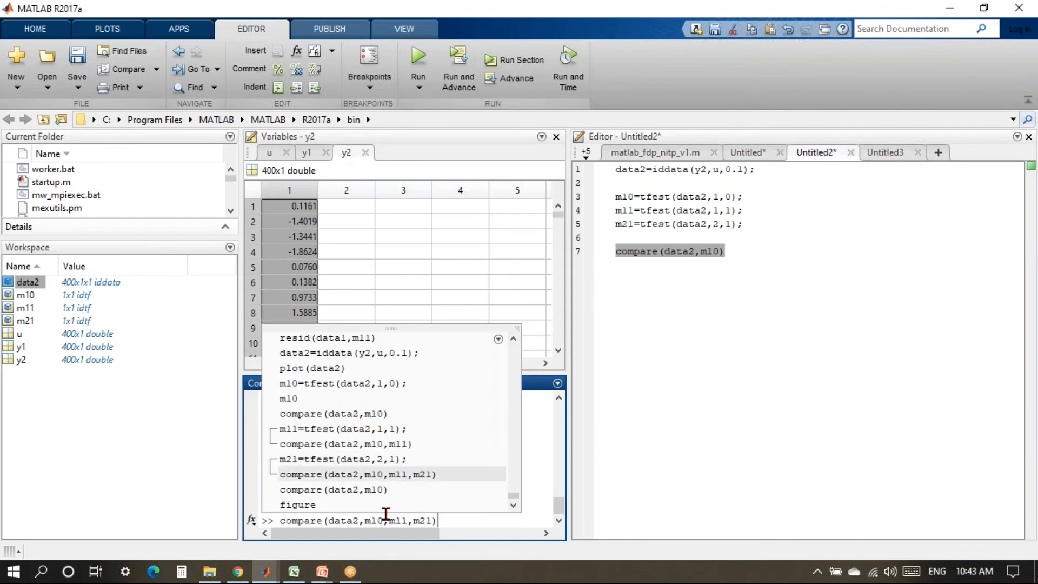
{"action": "key", "text": "BackSpace"}
{"action": "key", "text": "BackSpace"}
{"action": "key", "text": "BackSpace"}
{"action": "key", "text": "BackSpace"}
{"action": "key", "text": "BackSpace"}
{"action": "key", "text": "BackSpace"}
{"action": "key", "text": "BackSpace"}
{"action": "key", "text": "BackSpace"}
{"action": "key", "text": "BackSpace"}
{"action": "key", "text": "BackSpace"}
{"action": "key", "text": "BackSpace"}
{"action": "key", "text": "BackSpace"}
{"action": "key", "text": "BackSpace"}
{"action": "key", "text": "BackSpace"}
{"action": "key", "text": "BackSpace"}
{"action": "key", "text": "BackSpace"}
{"action": "key", "text": "BackSpace"}
{"action": "key", "text": "BackSpace"}
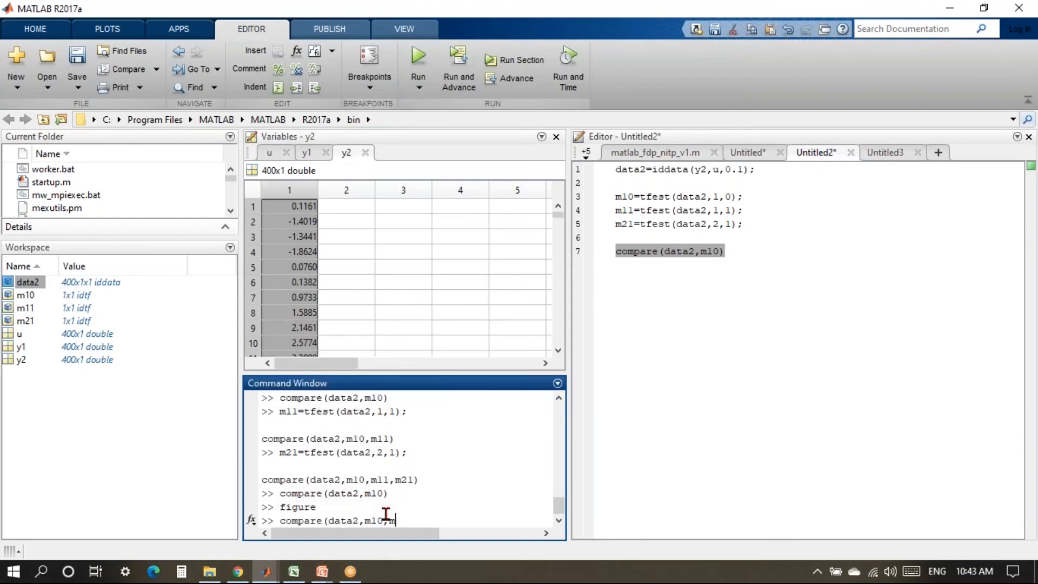
{"action": "key", "text": "BackSpace"}
{"action": "key", "text": "BackSpace"}
{"action": "key", "text": "BackSpace"}
{"action": "key", "text": "BackSpace"}
{"action": "key", "text": "BackSpace"}
{"action": "key", "text": "BackSpace"}
{"action": "key", "text": "BackSpace"}
{"action": "key", "text": "BackSpace"}
Step: Run resid(data2,m10) in the Command Window and bring Figure 2 with the residual correlation plots to the front
{"action": "type", "text": "resid(data2"}
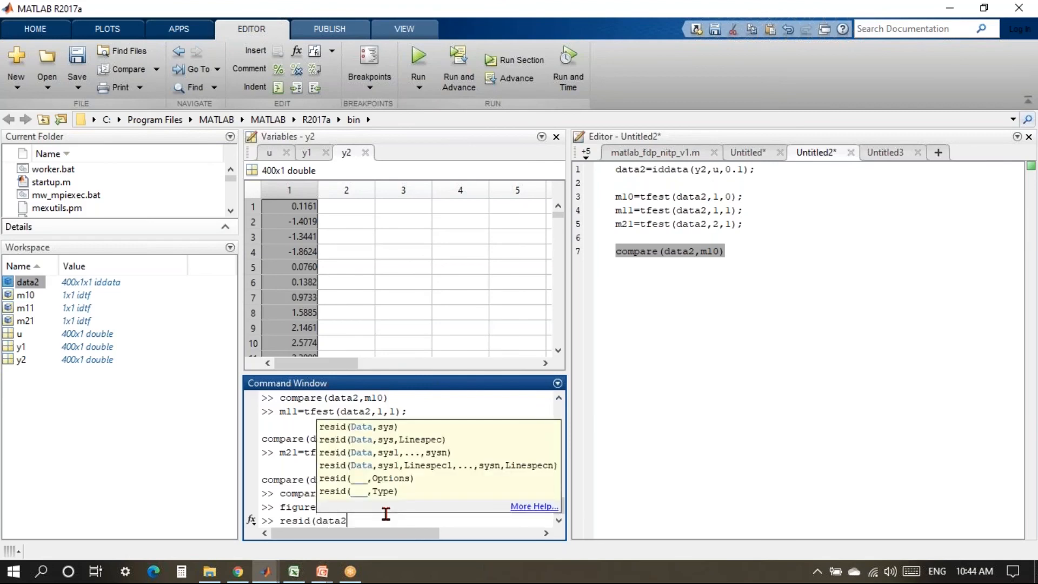
{"action": "type", "text": ",m10)"}
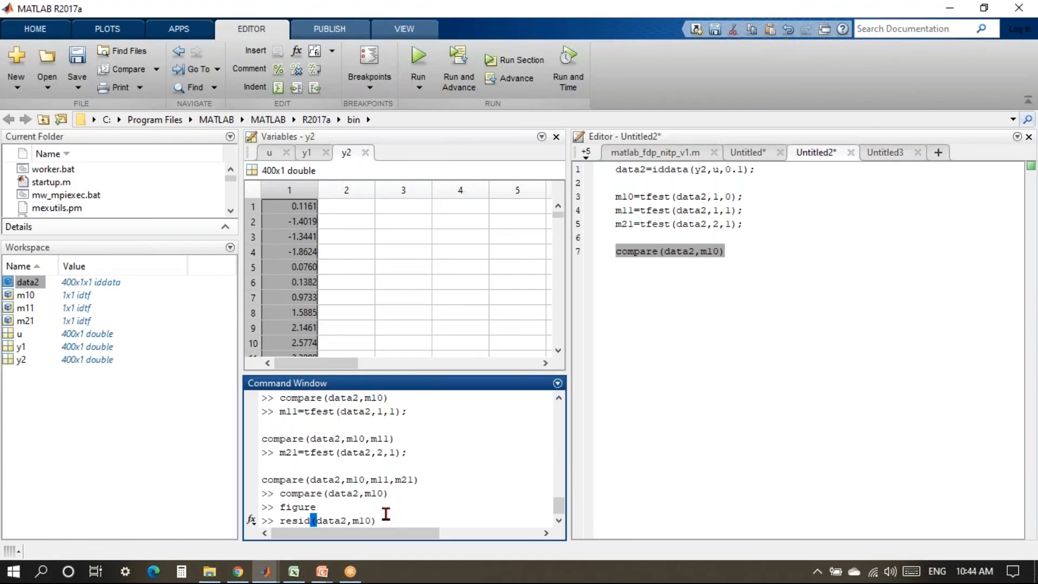
{"action": "key", "text": "Return"}
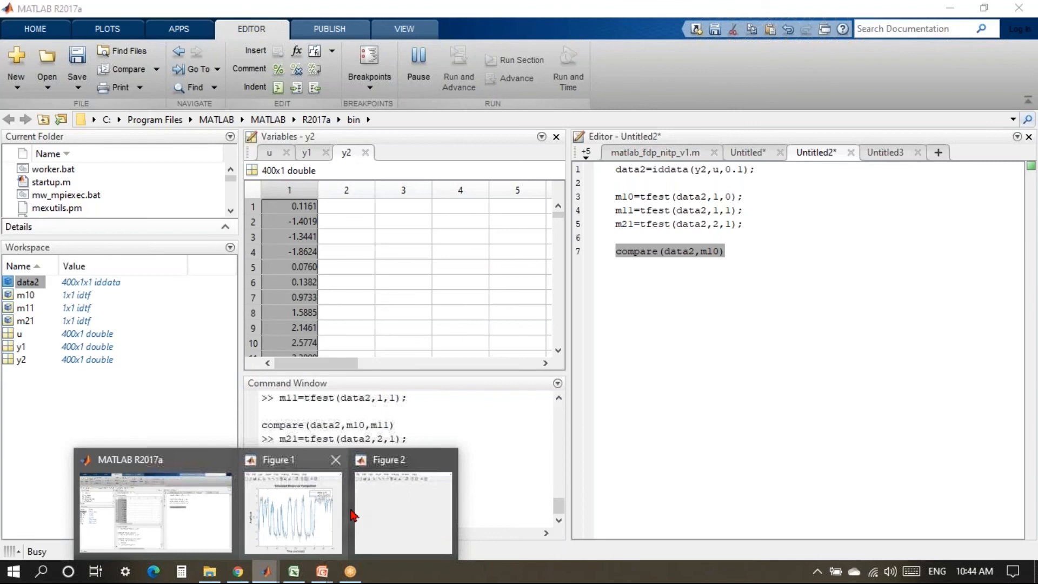
{"action": "left_click", "coordinate": [377, 504]}
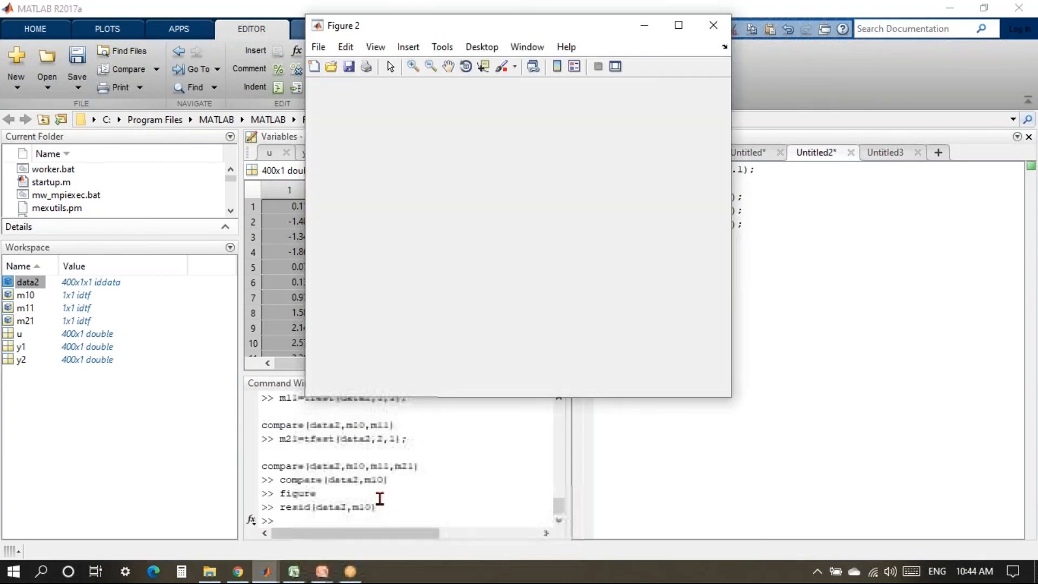
{"action": "left_click", "coordinate": [265, 571]}
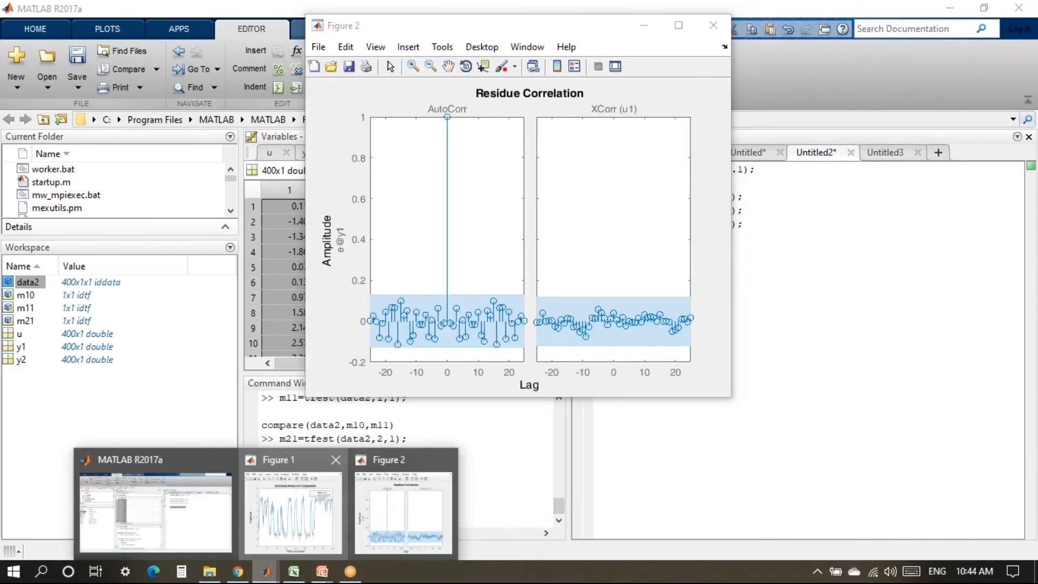